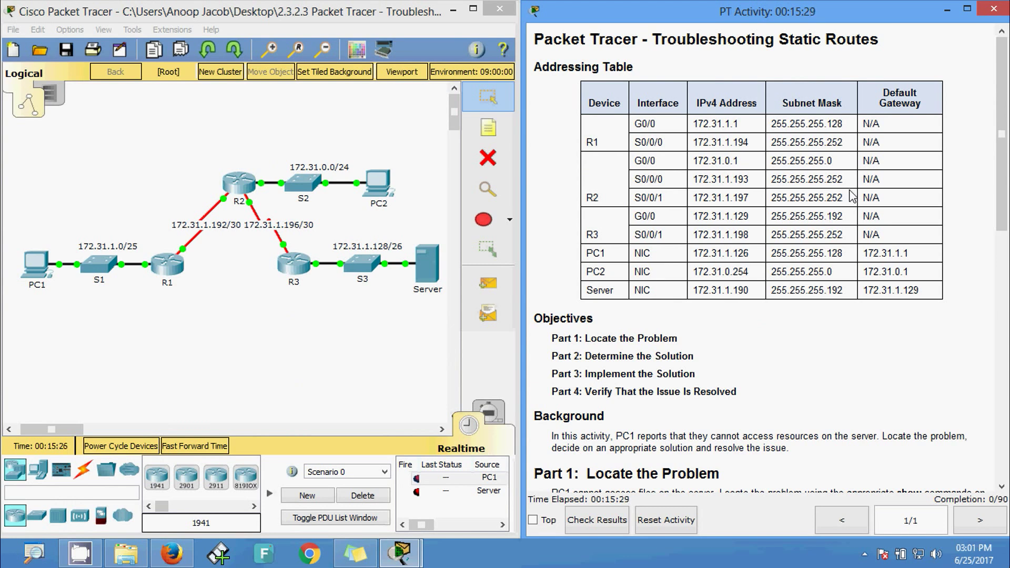
# Step: Copy the Server's IPv4 address, 172.31.1.190, from the activity's addressing table
pyautogui.scroll(-4, 633, 343)
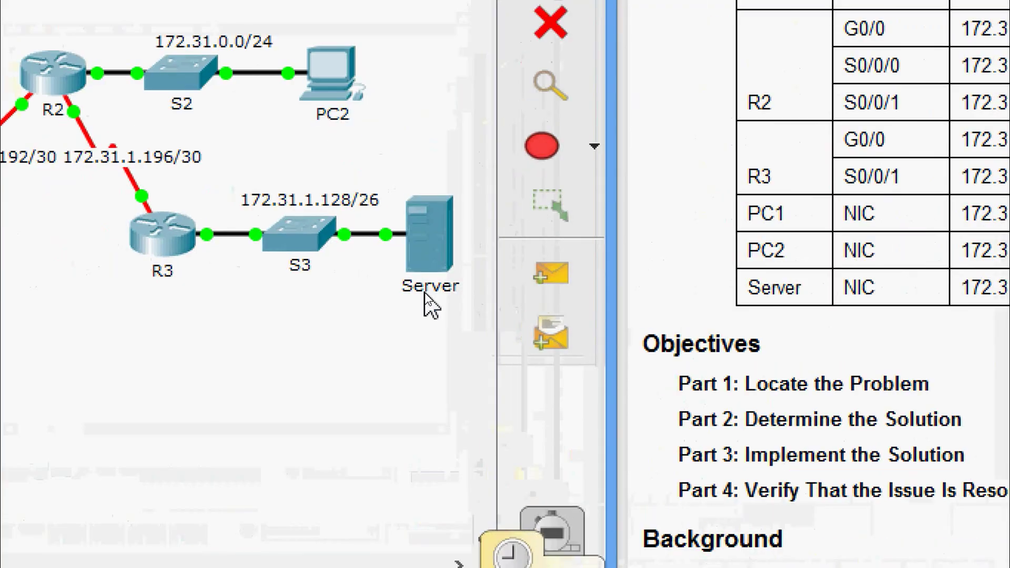
pyautogui.moveTo(429, 298)
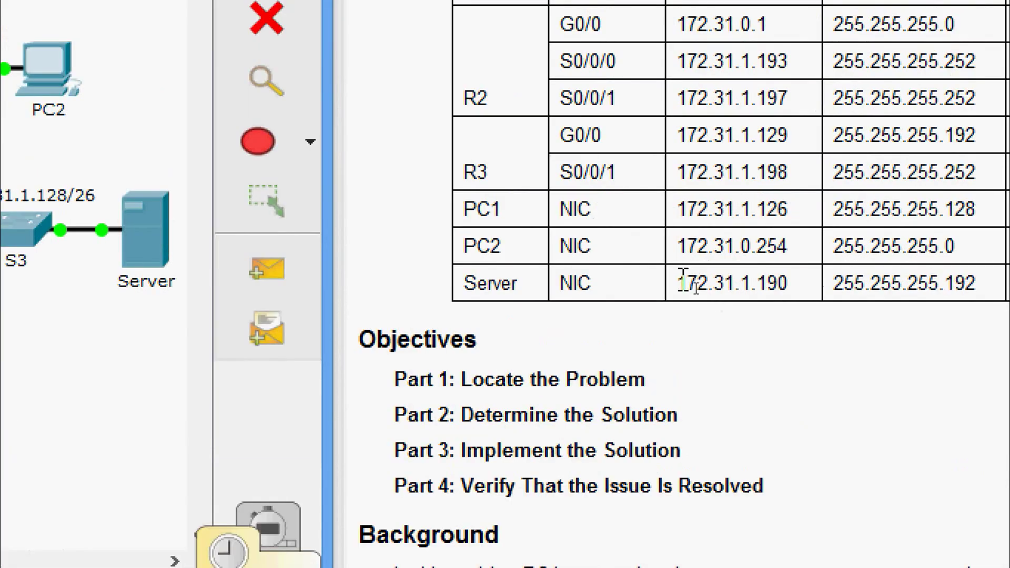
pyautogui.moveTo(679, 283); pyautogui.dragTo(789, 286)
pyautogui.hotkey('ctrl', 'c')
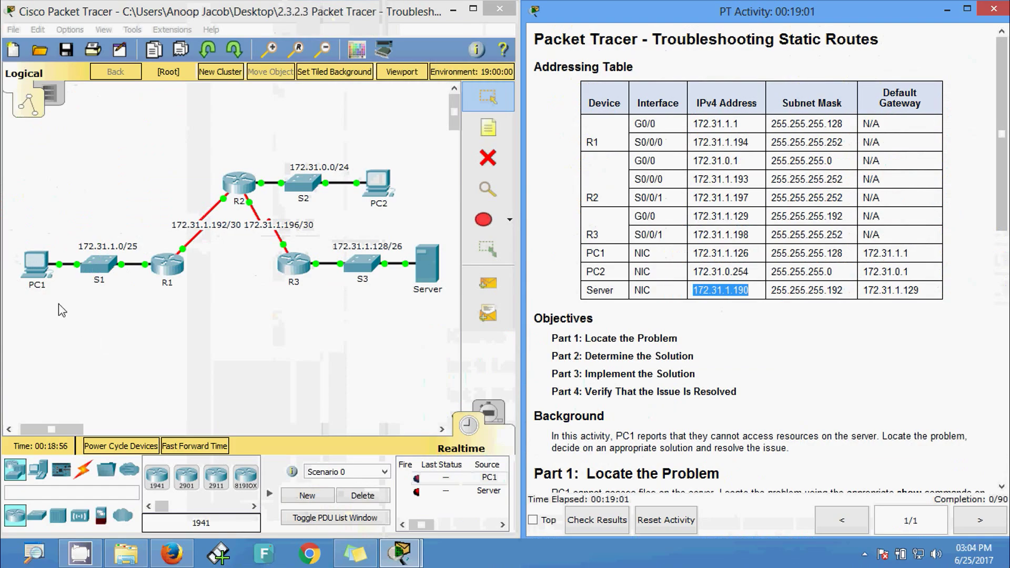
# Step: Ping the Server at 172.31.1.190 from PC1's command prompt
pyautogui.click(27, 270)
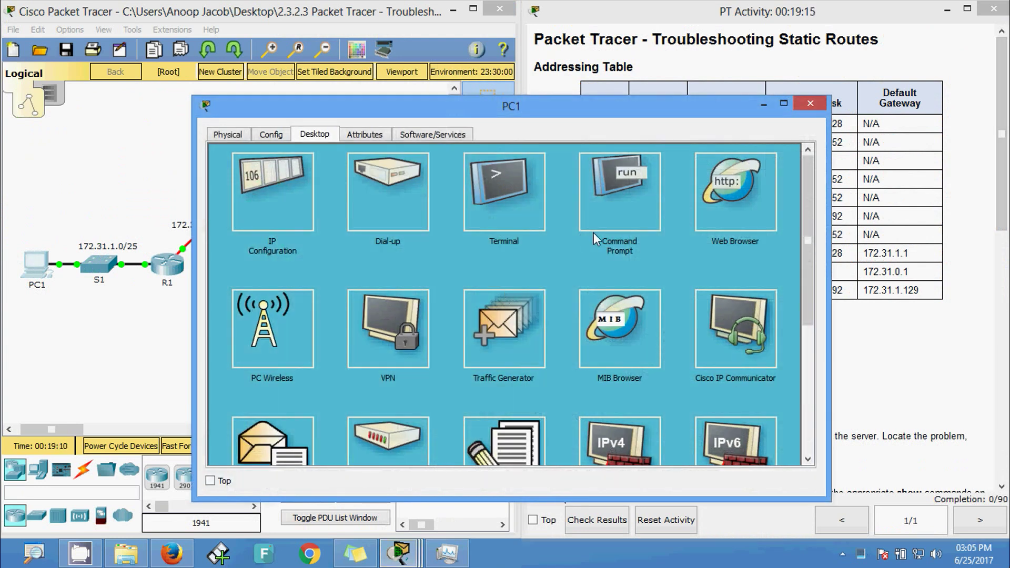
pyautogui.click(607, 227)
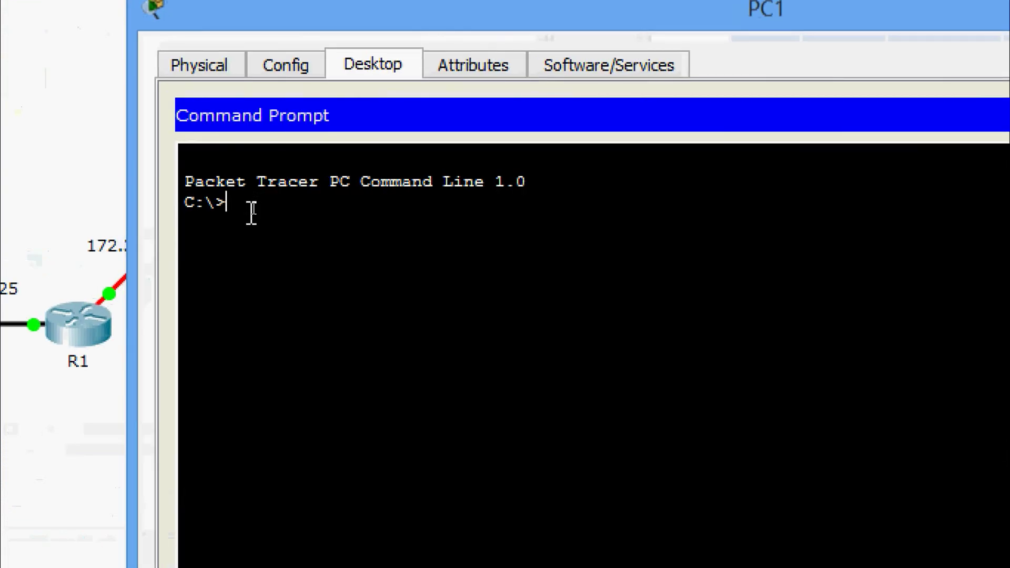
pyautogui.write('ping')
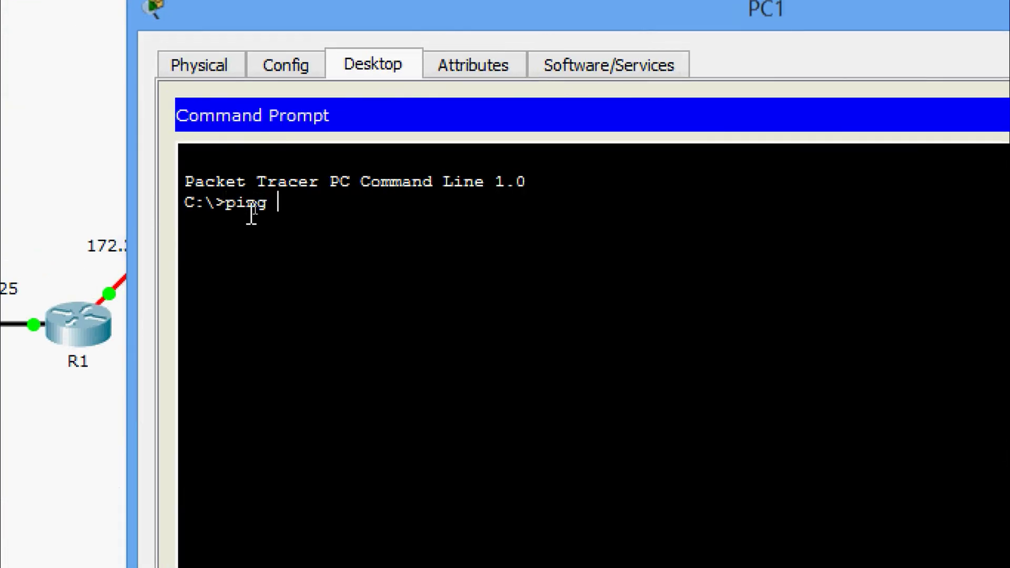
pyautogui.rightClick(286, 198)
pyautogui.click(316, 241)
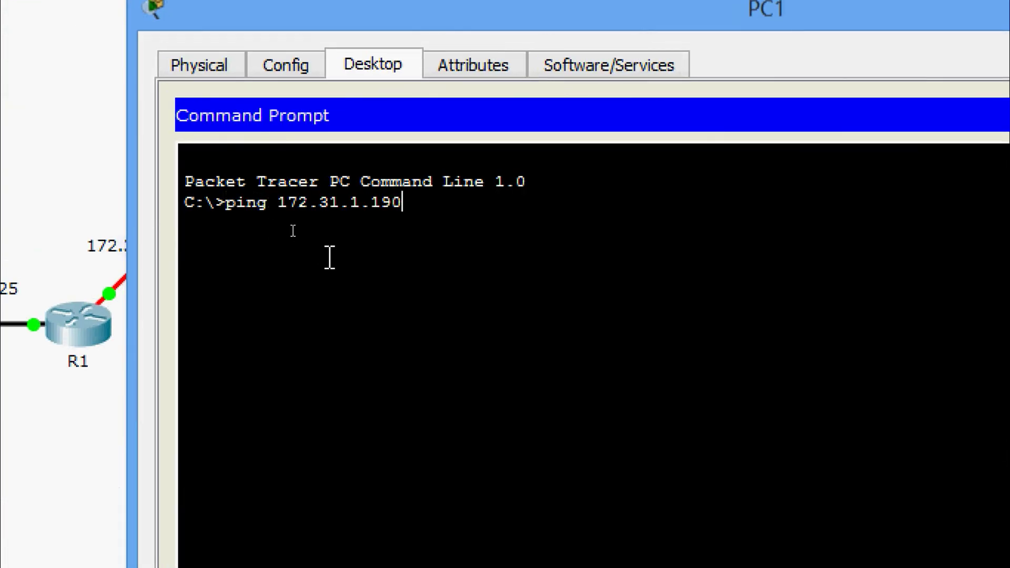
pyautogui.press('Return')
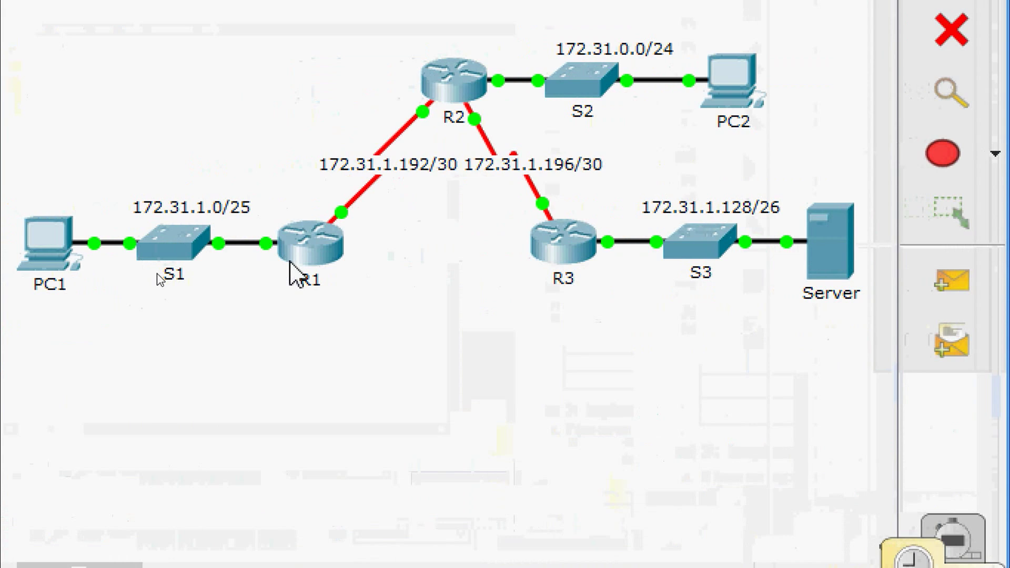
# Step: Inspect the port and address summaries of routers R1, R2 and R3 in the topology
pyautogui.moveTo(292, 263)
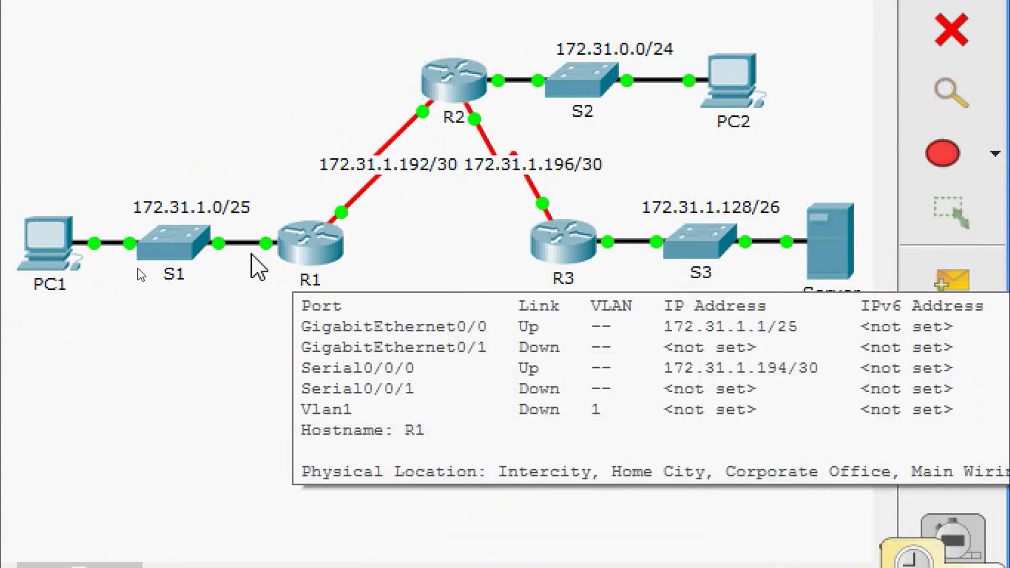
pyautogui.moveTo(373, 194)
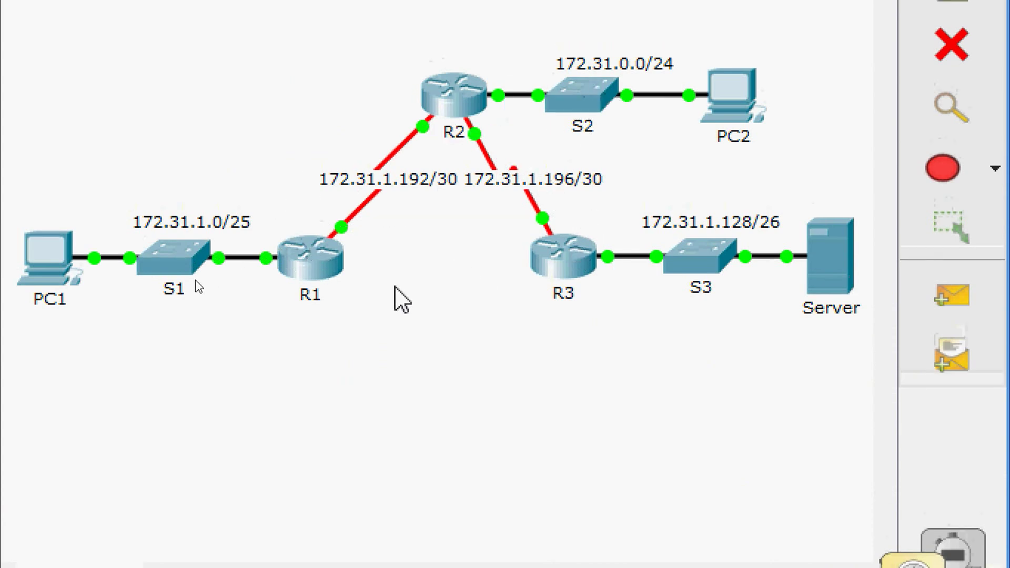
pyautogui.moveTo(331, 274)
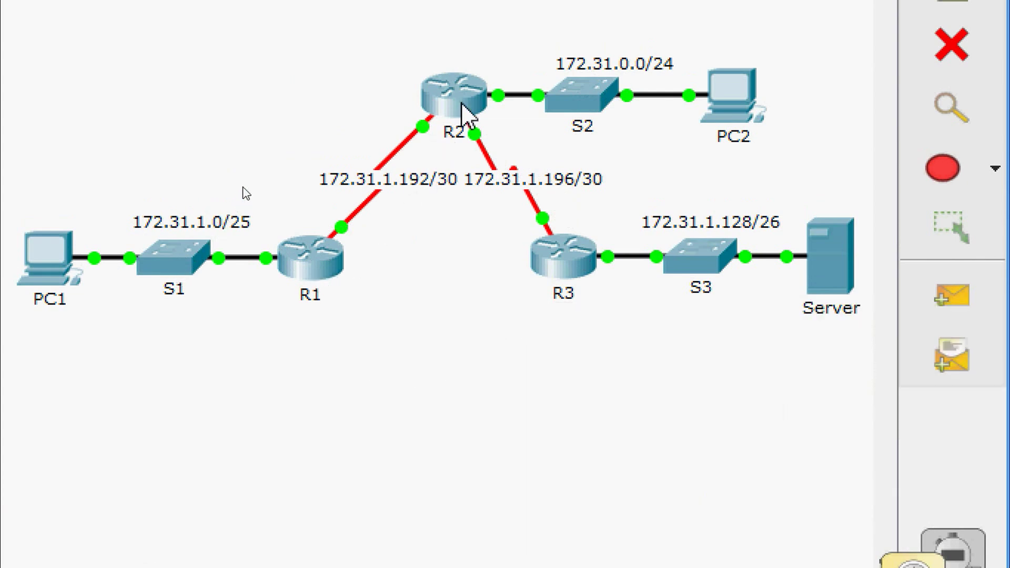
pyautogui.moveTo(466, 114)
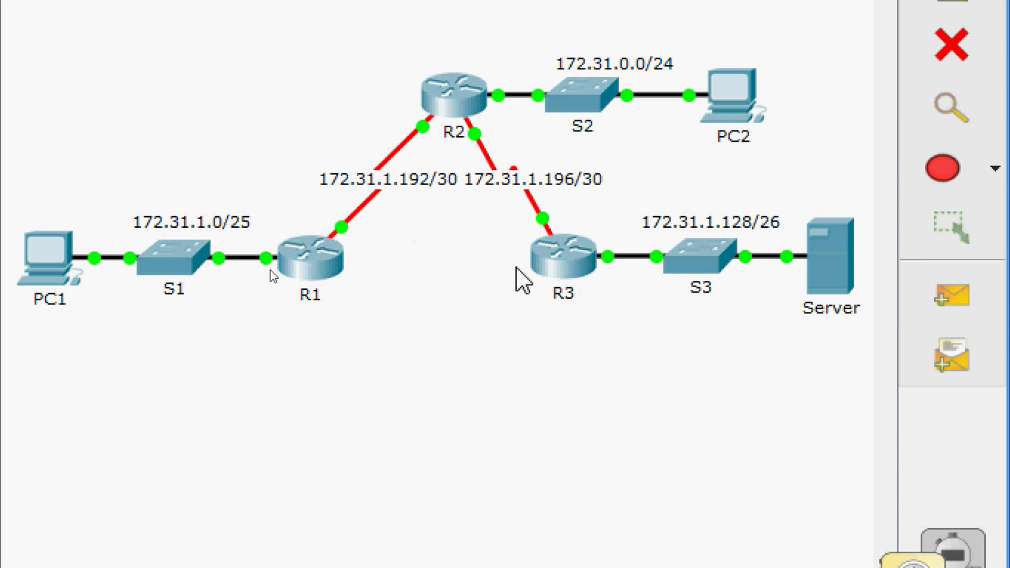
pyautogui.moveTo(553, 281)
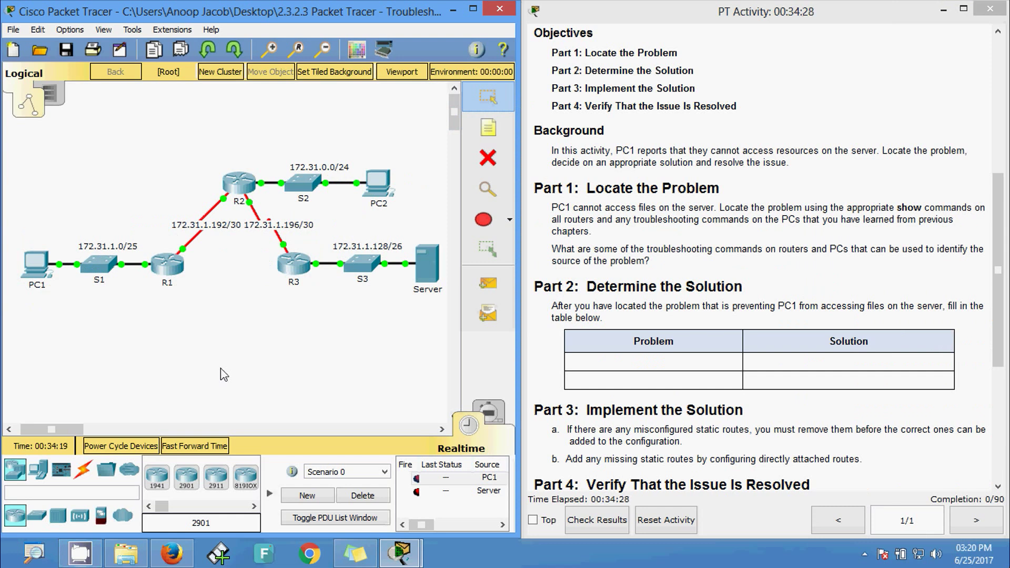
# Step: Open router R1's command line and enter privileged EXEC mode with enable
pyautogui.click(167, 264)
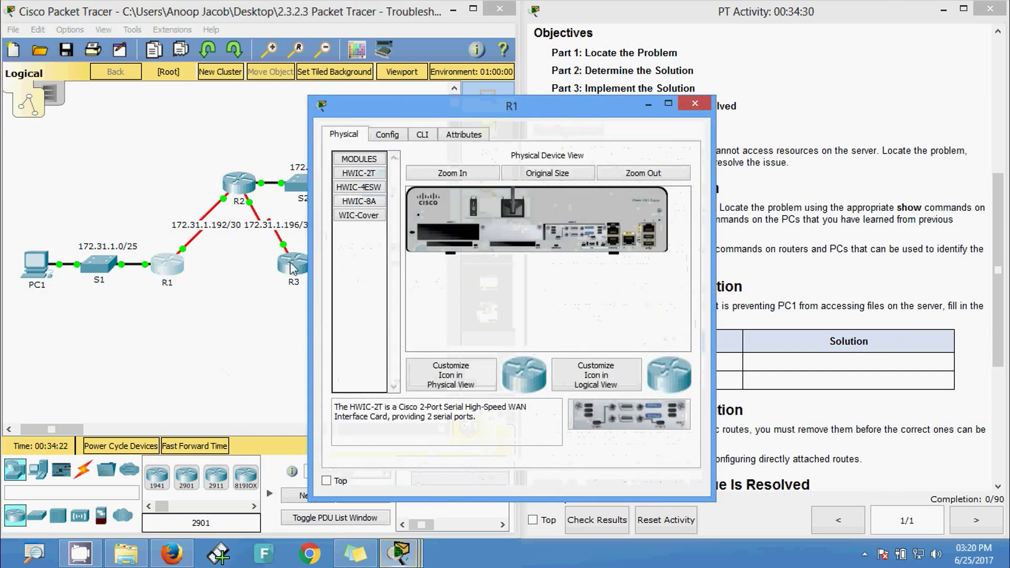
pyautogui.click(421, 134)
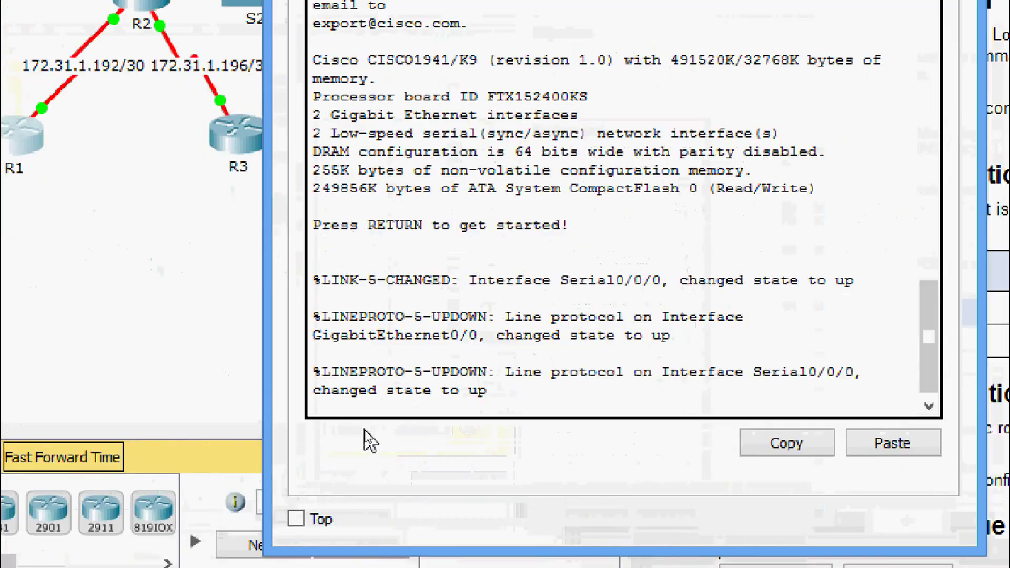
pyautogui.press('Return')
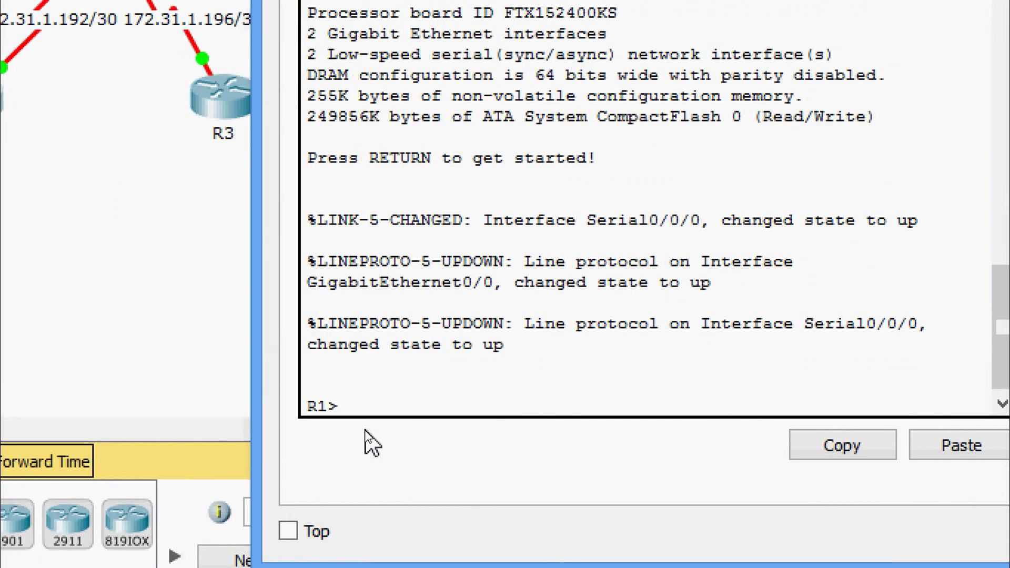
pyautogui.write('ena')
pyautogui.press('Tab')
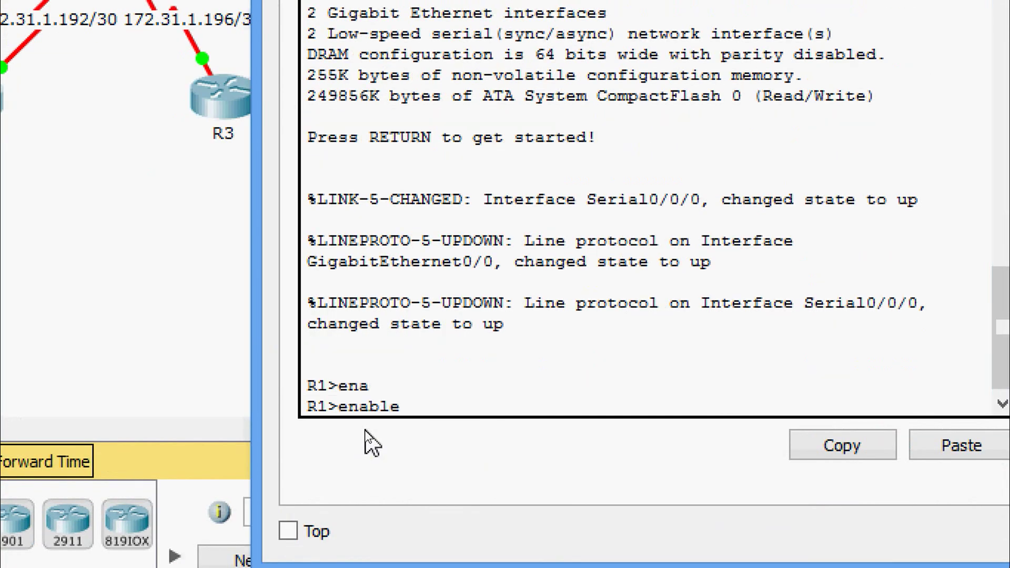
pyautogui.press('Return')
pyautogui.press('Return')
# Step: List the show ip route options on R1 and display its connected routes with show ip route connected
pyautogui.write('sh')
pyautogui.press('Tab')
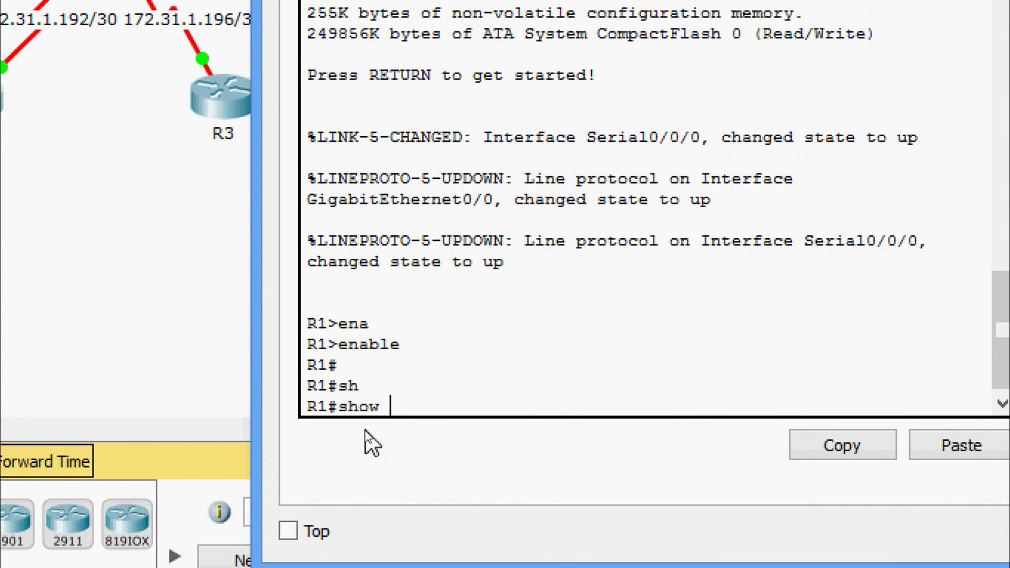
pyautogui.write('ip rou')
pyautogui.press('Tab')
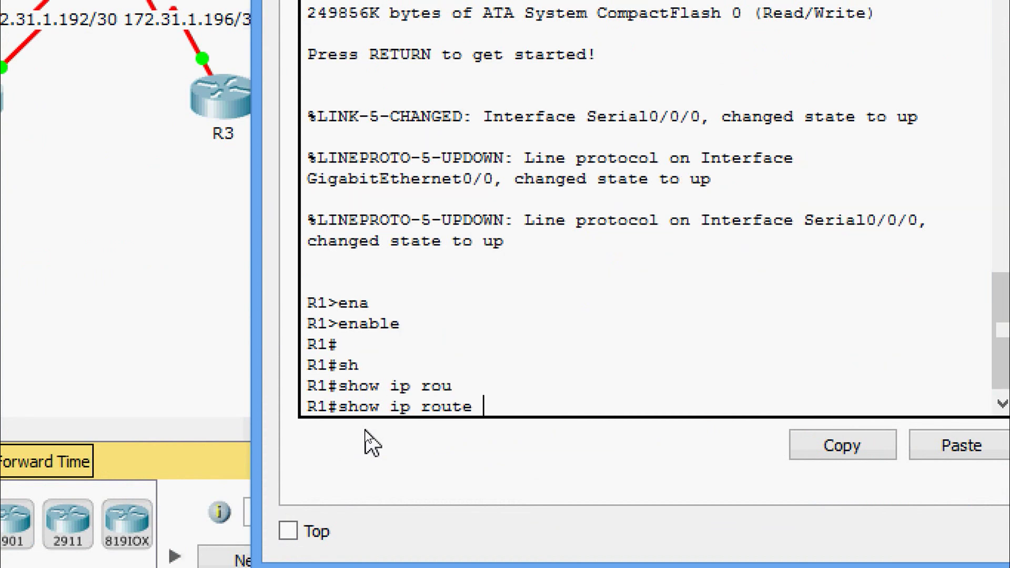
pyautogui.write('?cont')
pyautogui.press('Tab')
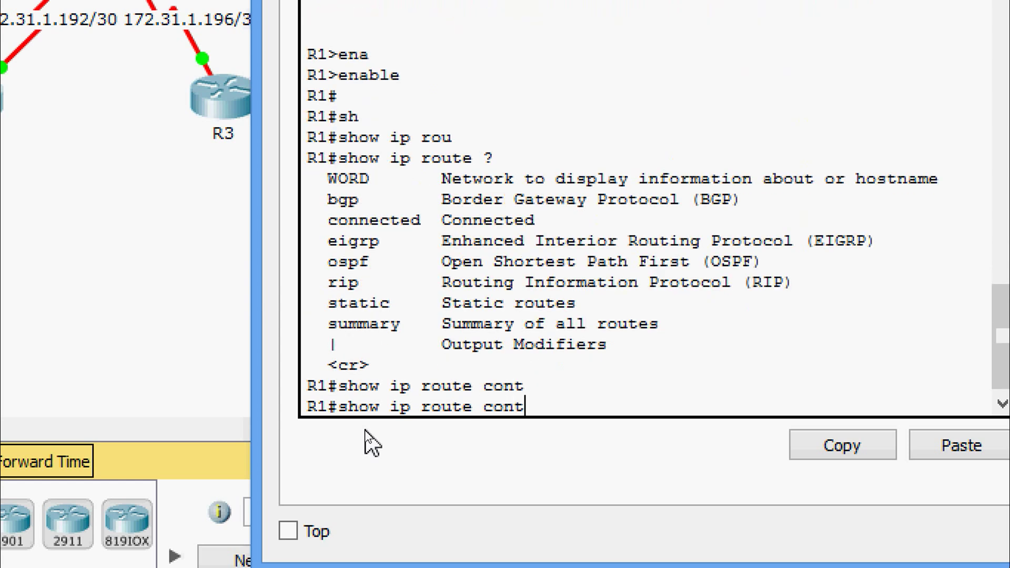
pyautogui.press('BackSpace')
pyautogui.write('n')
pyautogui.press('Tab')
pyautogui.write('1')
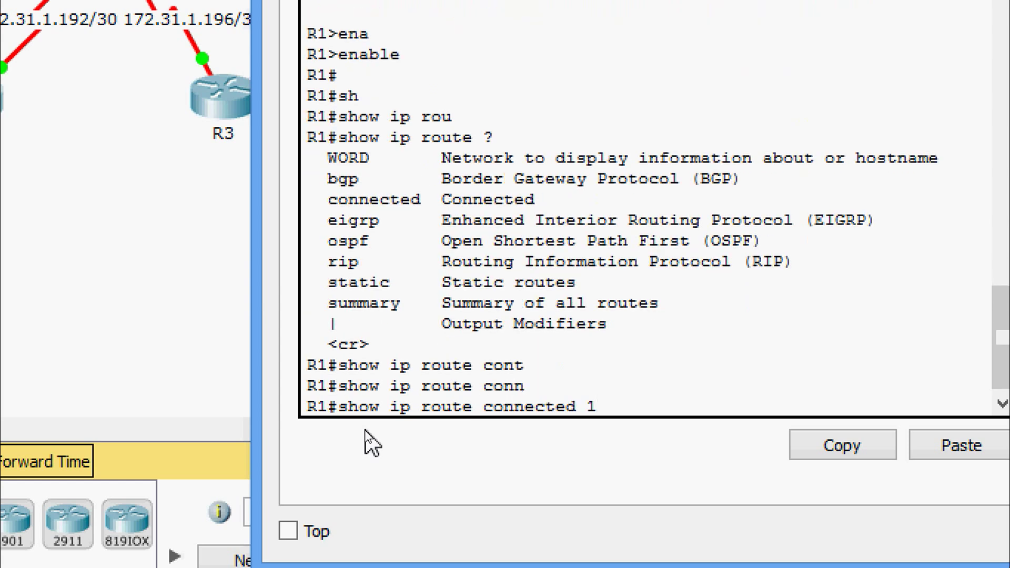
pyautogui.press('BackSpace')
pyautogui.press('Return')
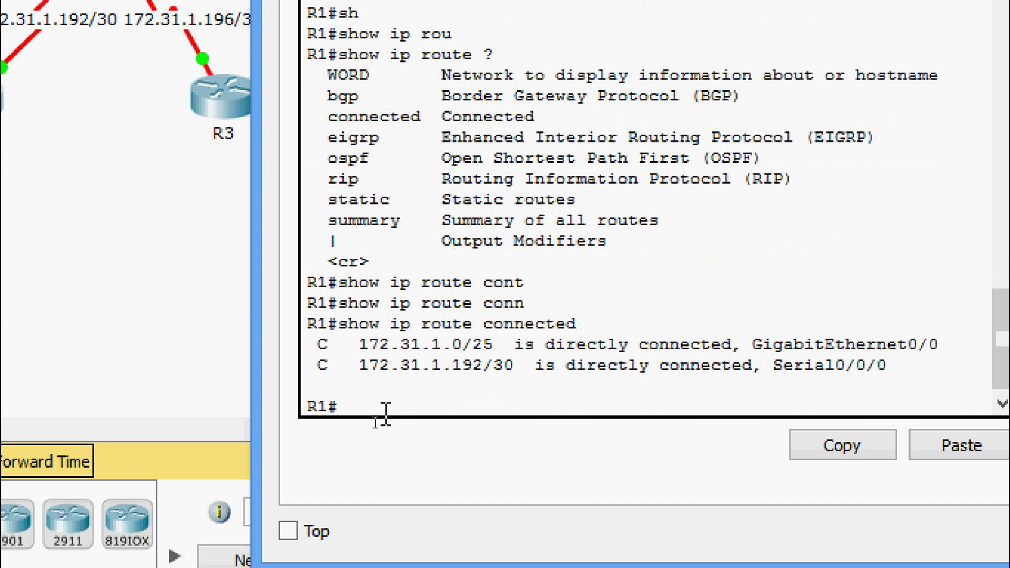
# Step: Display R1's static routes with show ip route static and check their exit interfaces against the topology
pyautogui.write('i')
pyautogui.press('BackSpace')
pyautogui.write('sh')
pyautogui.press('Tab')
pyautogui.write('ip rou')
pyautogui.press('Tab')
pyautogui.write('st')
pyautogui.press('Tab')
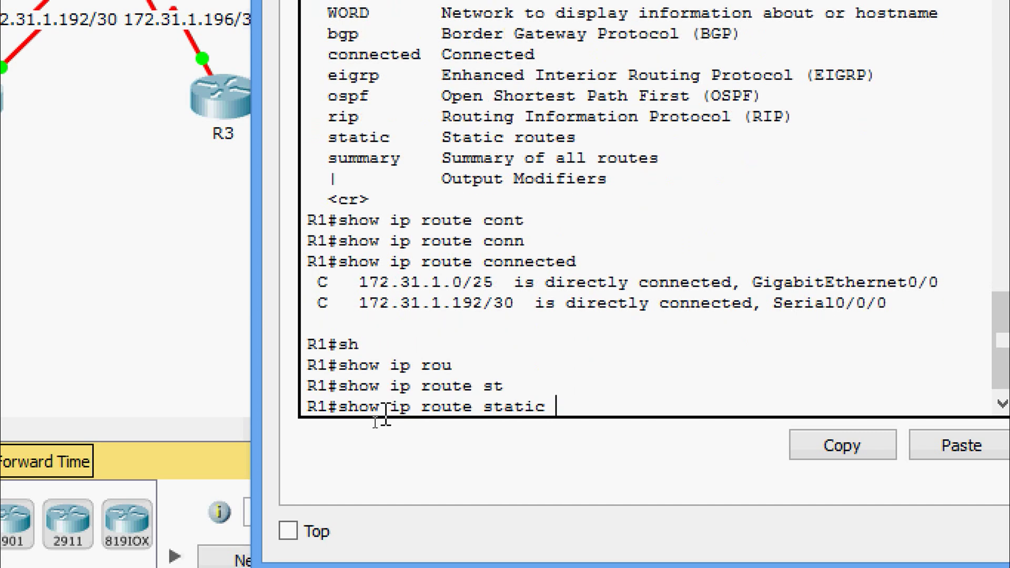
pyautogui.press('Return')
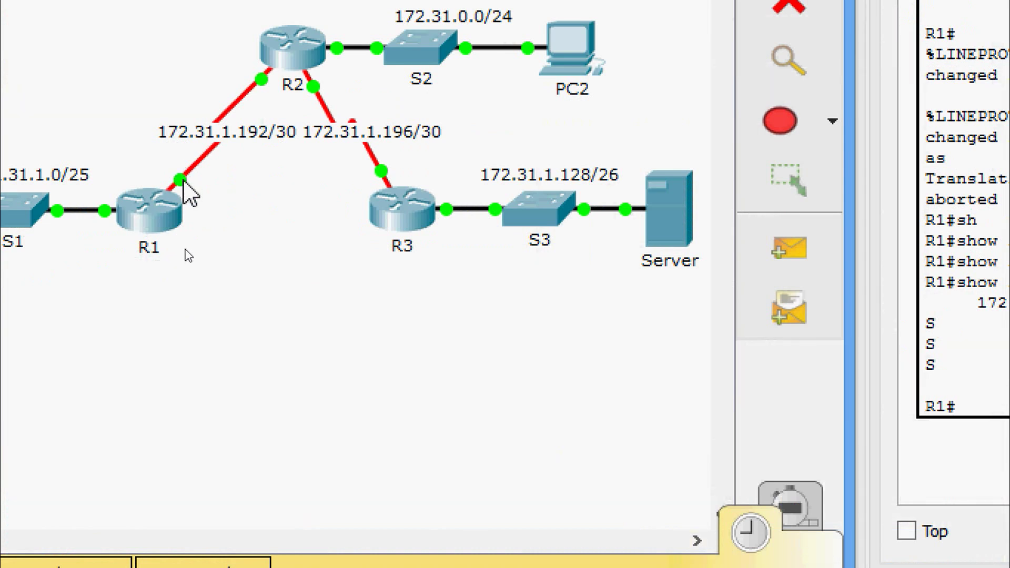
pyautogui.moveTo(186, 195)
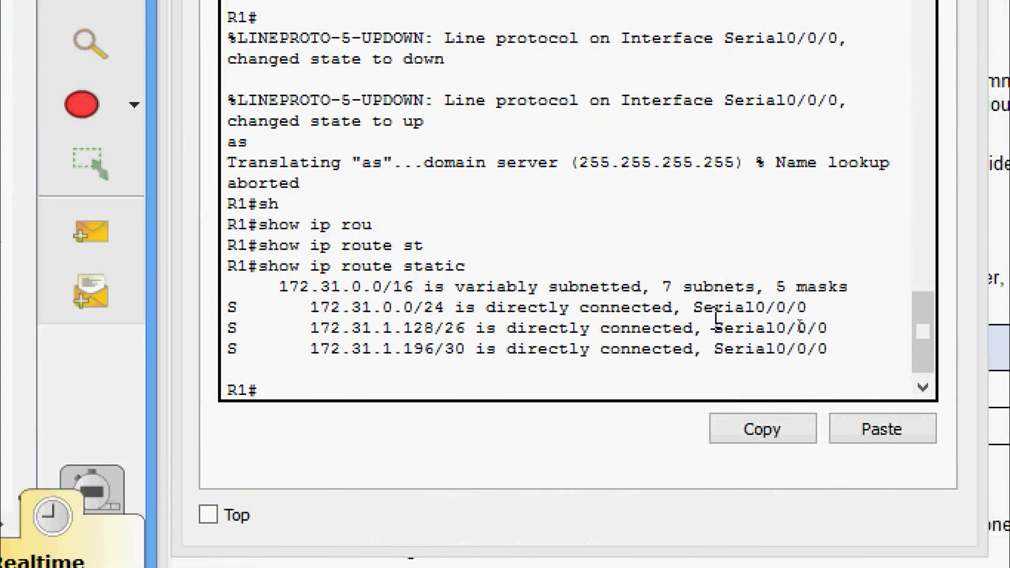
pyautogui.moveTo(694, 307); pyautogui.dragTo(852, 331)
pyautogui.click(845, 335)
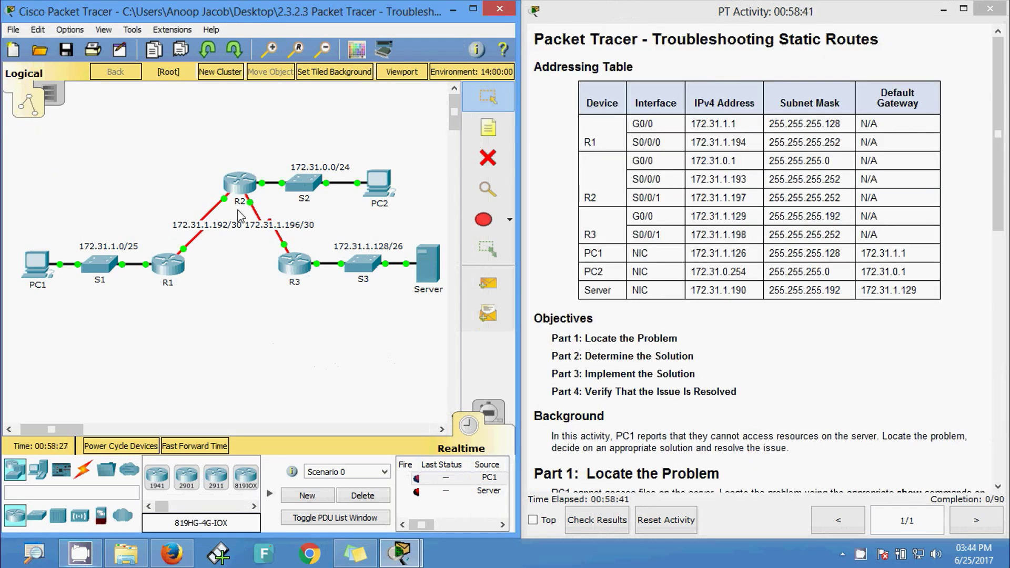
# Step: Open router R2's command line and enter privileged EXEC mode
pyautogui.click(241, 183)
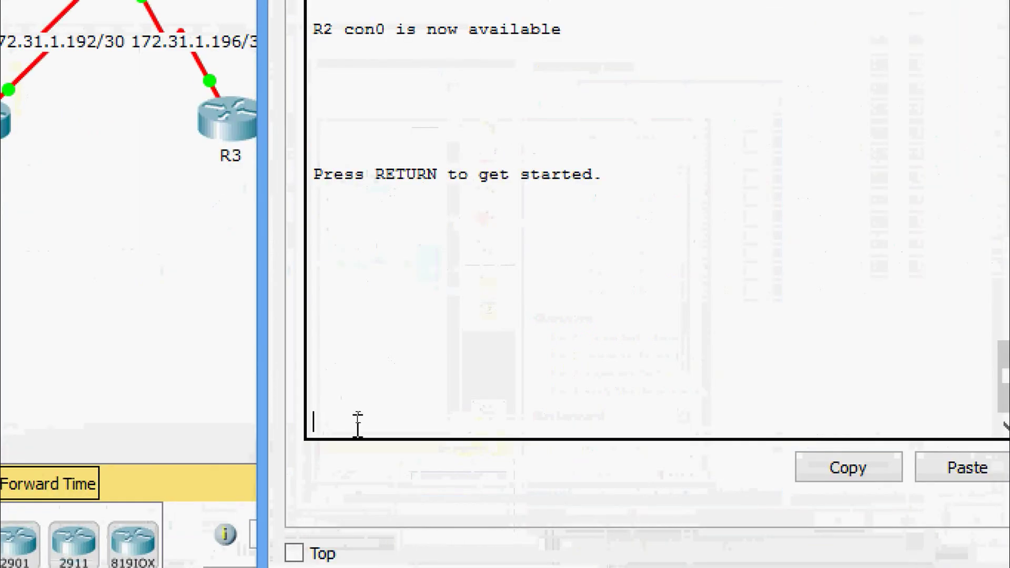
pyautogui.press('Return')
pyautogui.write('en')
pyautogui.press('Return')
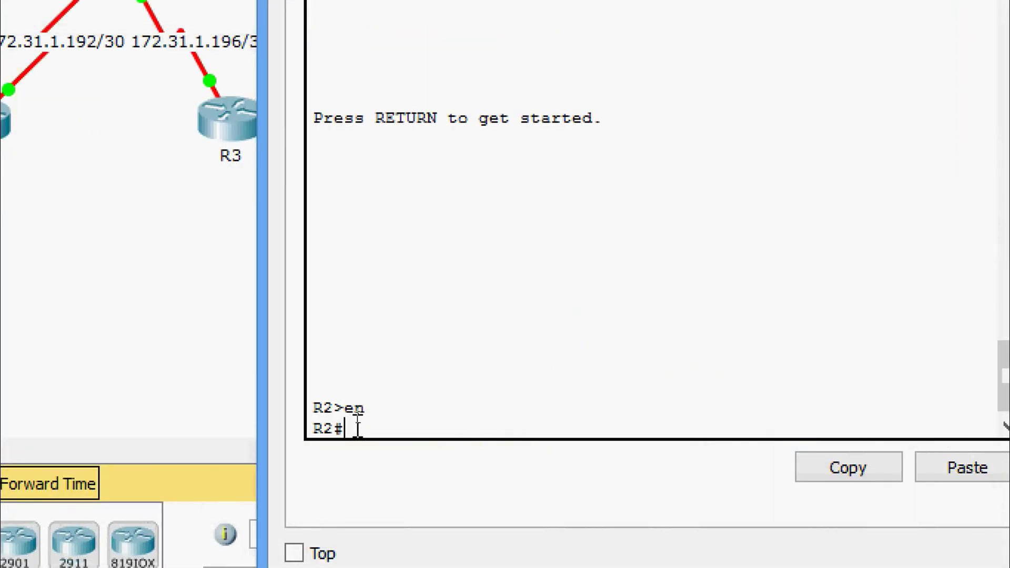
# Step: Display R2's directly connected routes with show ip route connected
pyautogui.write('con')
pyautogui.press('BackSpace')
pyautogui.press('BackSpace')
pyautogui.write('h')
pyautogui.press('Tab')
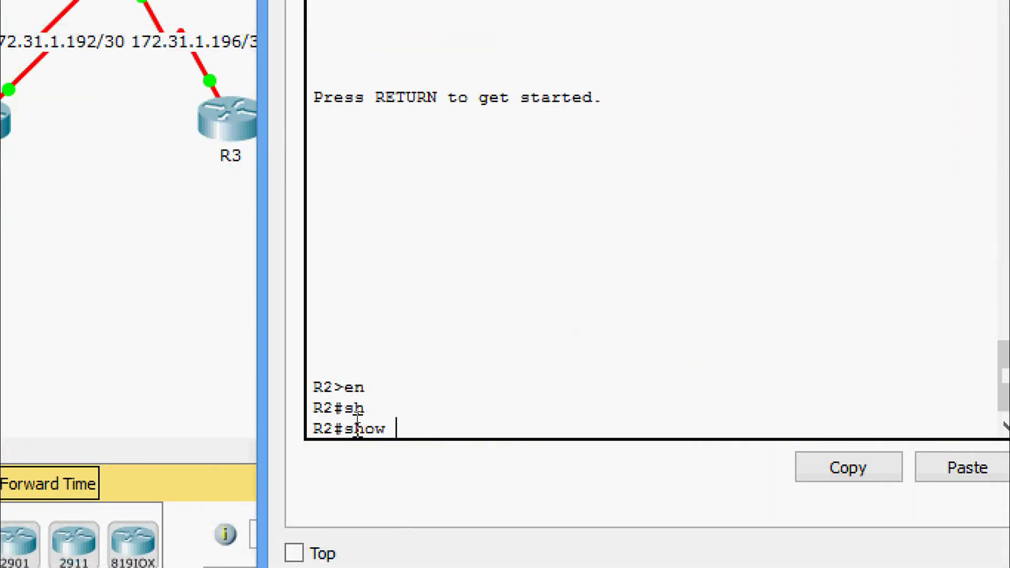
pyautogui.write('ip rou')
pyautogui.press('Tab')
pyautogui.write('con')
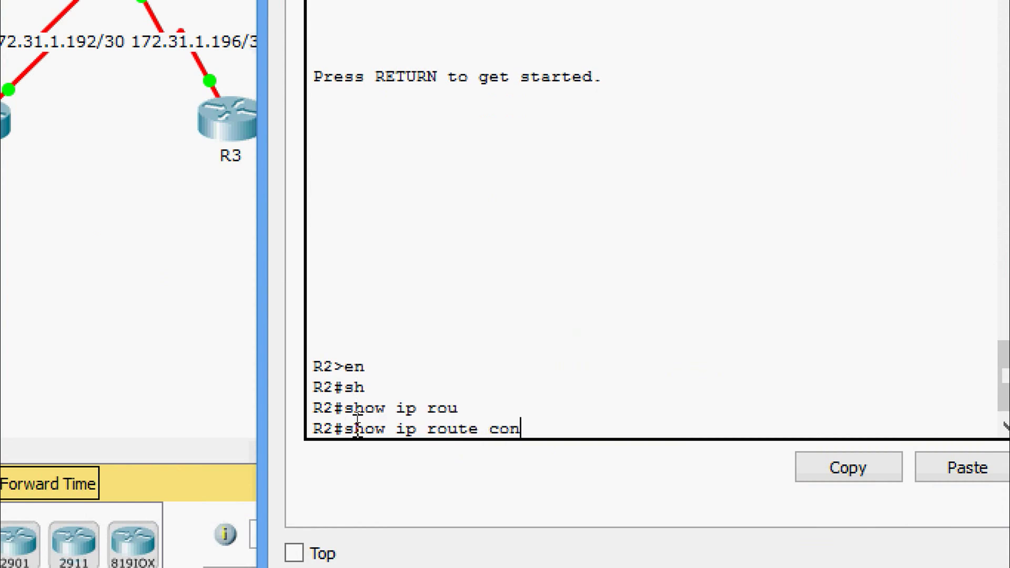
pyautogui.press('Tab')
pyautogui.press('Return')
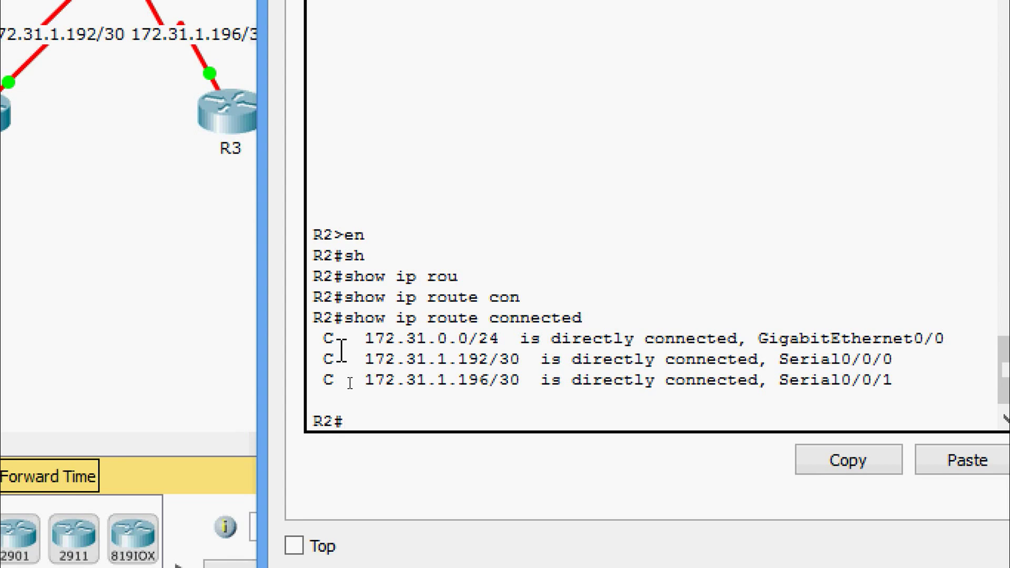
# Step: Display R2's static routes with show ip route static and move the router window off the topology
pyautogui.write('sh')
pyautogui.press('Tab')
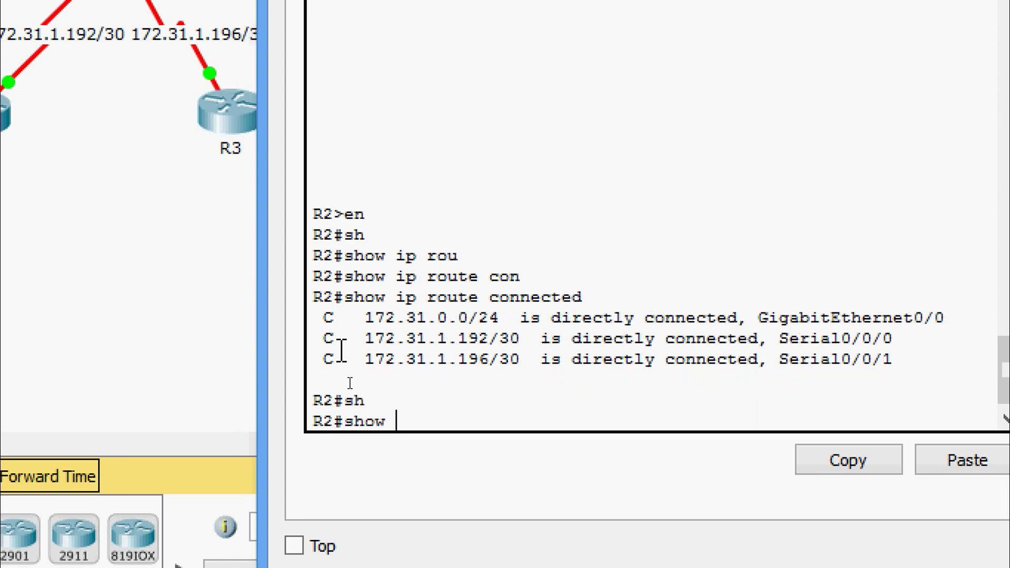
pyautogui.write('ip rou')
pyautogui.press('Tab')
pyautogui.write('st')
pyautogui.press('Tab')
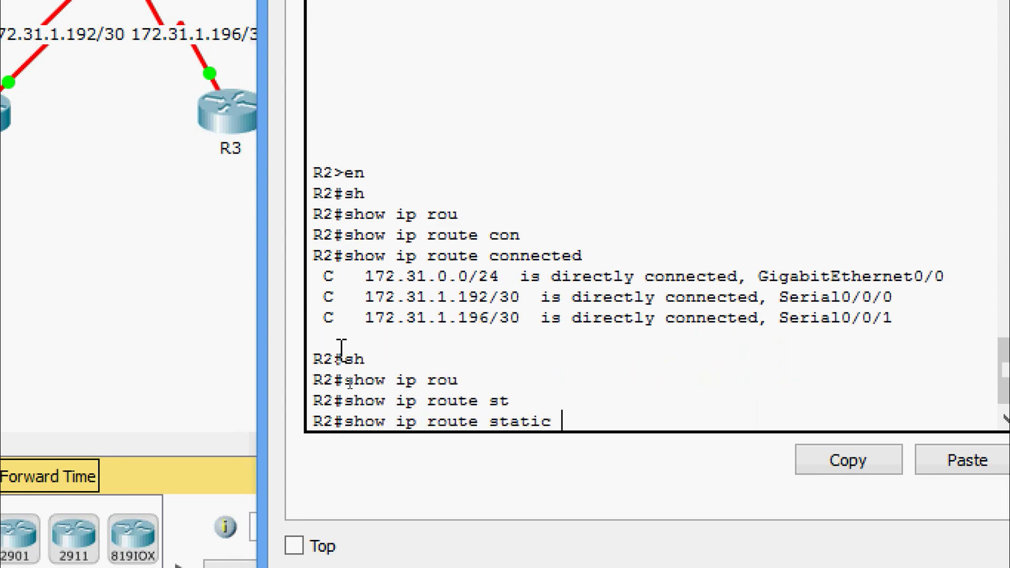
pyautogui.press('Return')
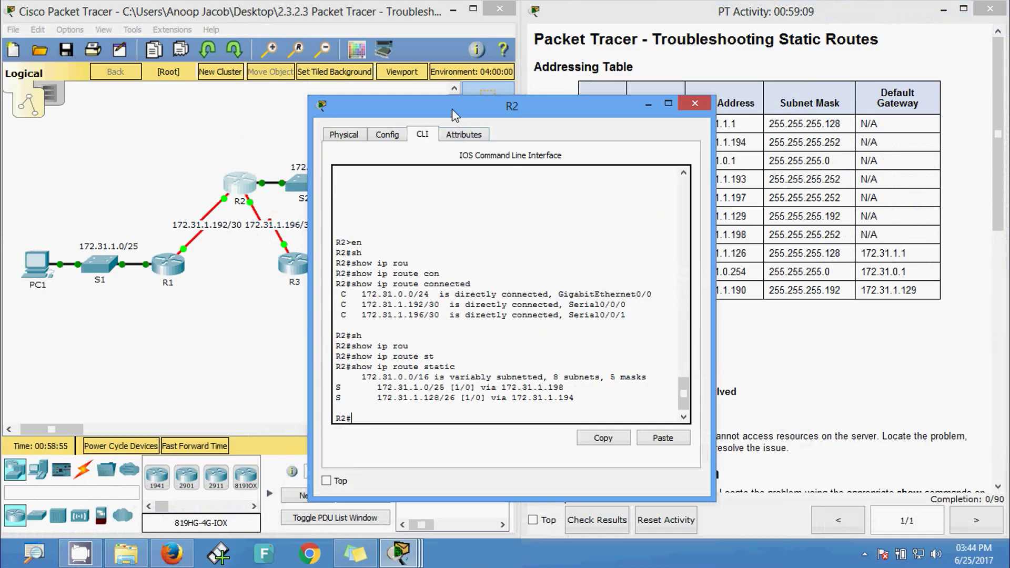
pyautogui.moveTo(449, 100); pyautogui.dragTo(576, 100)
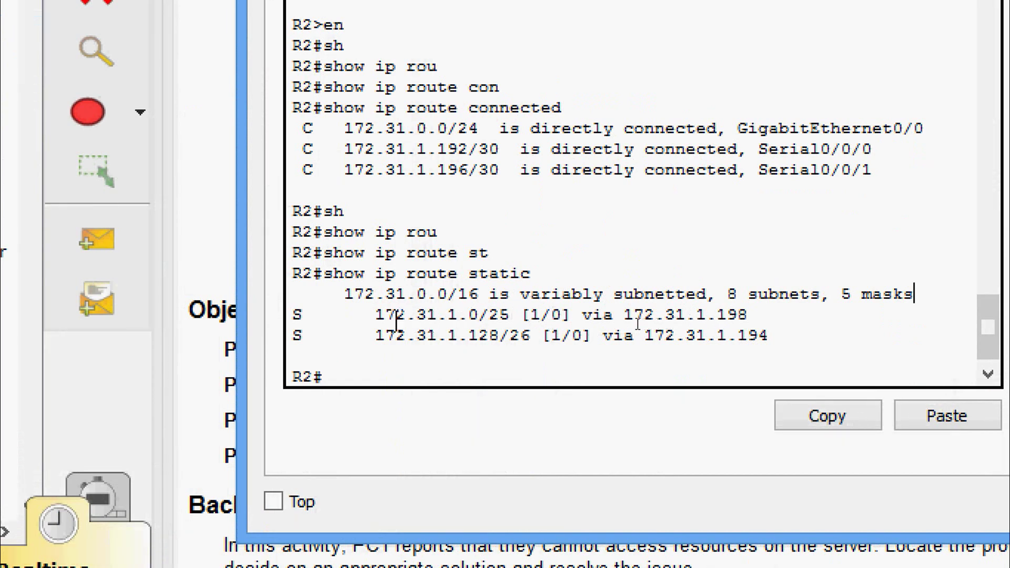
# Step: Check R2's static route to 172.31.1.0/25 against the topology and list R1's interface addresses with show ip interface brief
pyautogui.moveTo(373, 315); pyautogui.dragTo(512, 315)
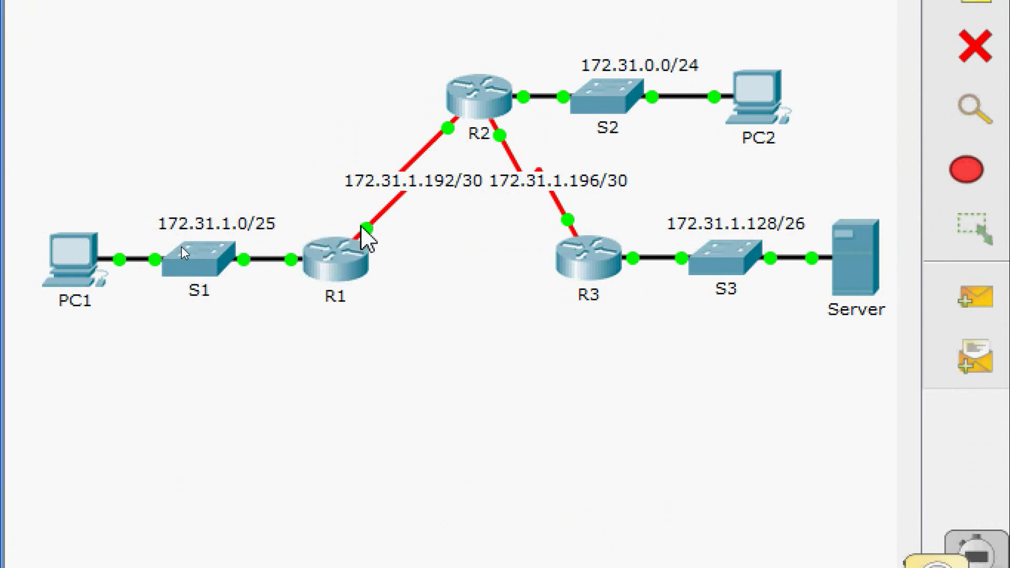
pyautogui.moveTo(367, 230)
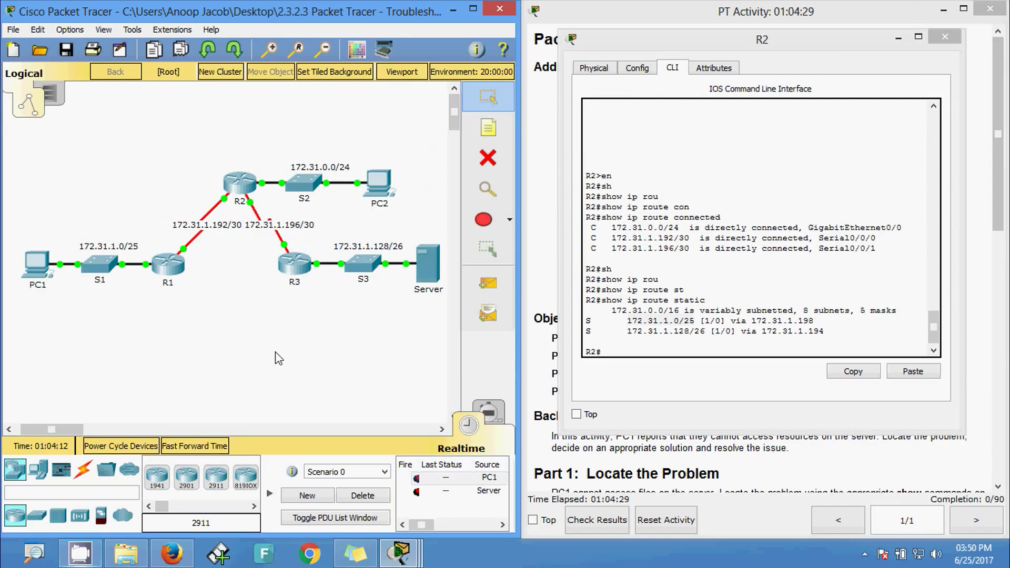
pyautogui.click(167, 268)
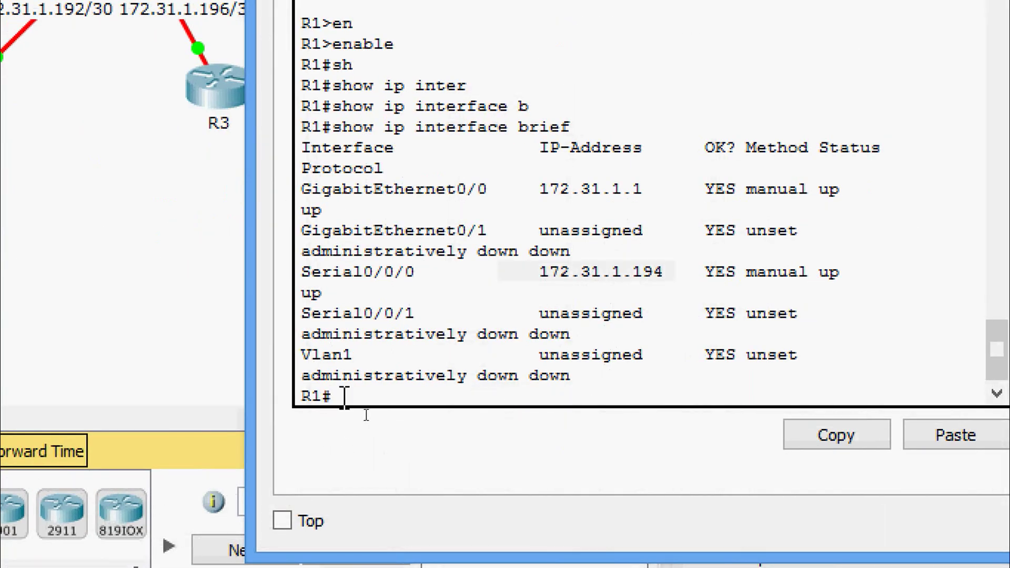
pyautogui.press('Return')
pyautogui.press('Return')
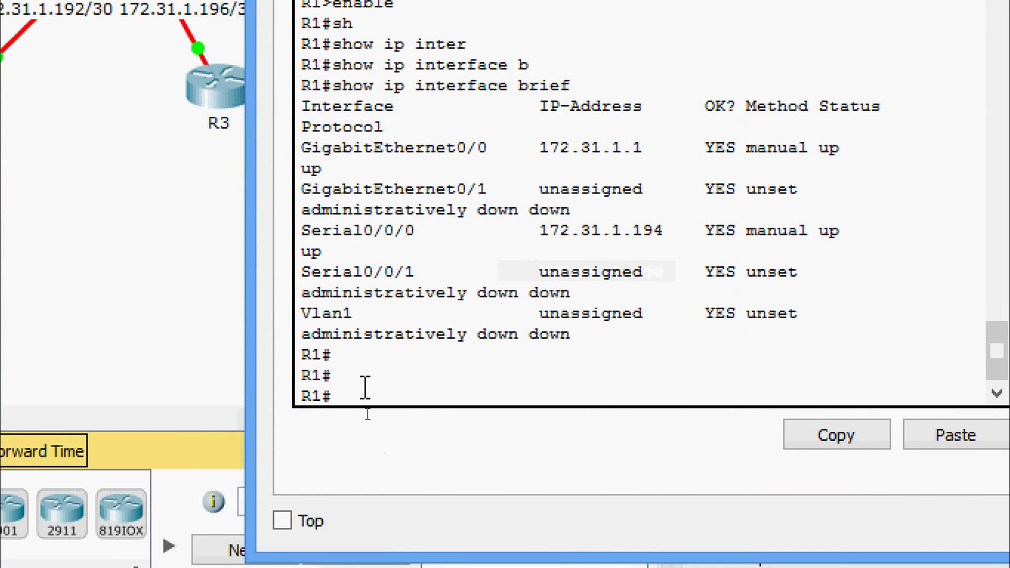
pyautogui.write('sh')
pyautogui.press('Tab')
pyautogui.write('ip inter')
pyautogui.press('Tab')
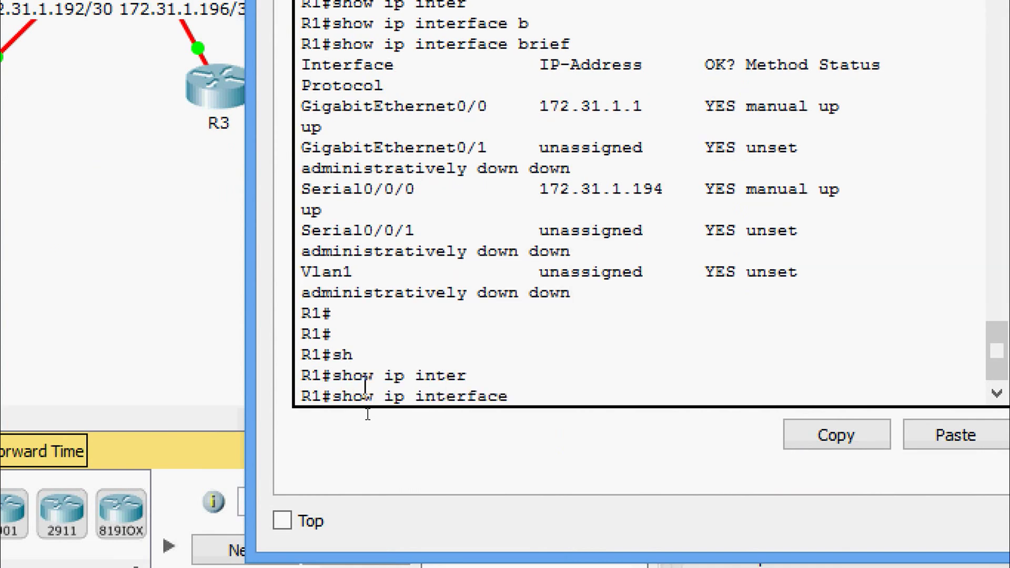
pyautogui.write('b')
pyautogui.press('Return')
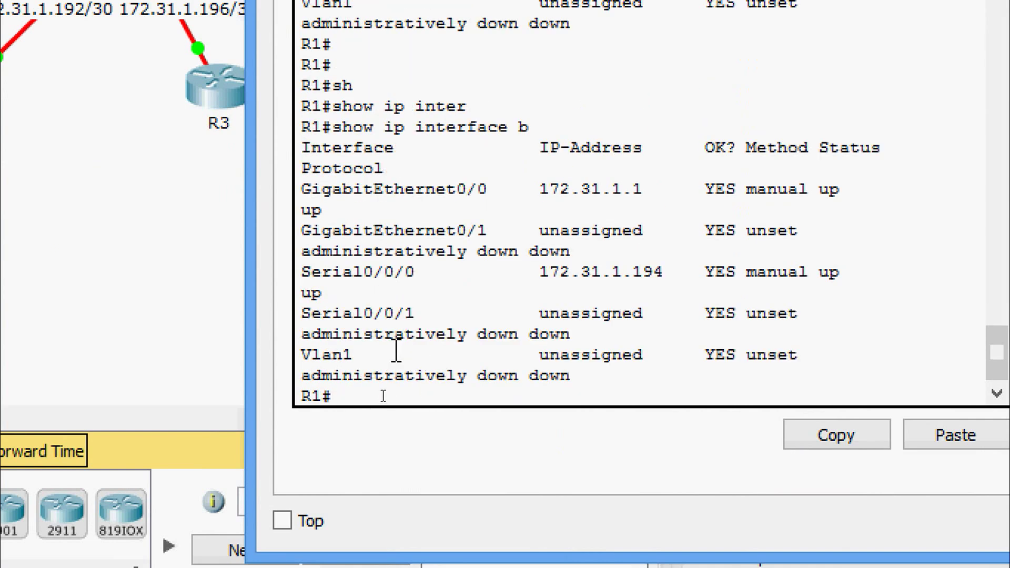
# Step: Compare R1's Serial0/0/0 address with the next hop of R2's static route to 172.31.1.0/25
pyautogui.moveTo(311, 272); pyautogui.dragTo(416, 273)
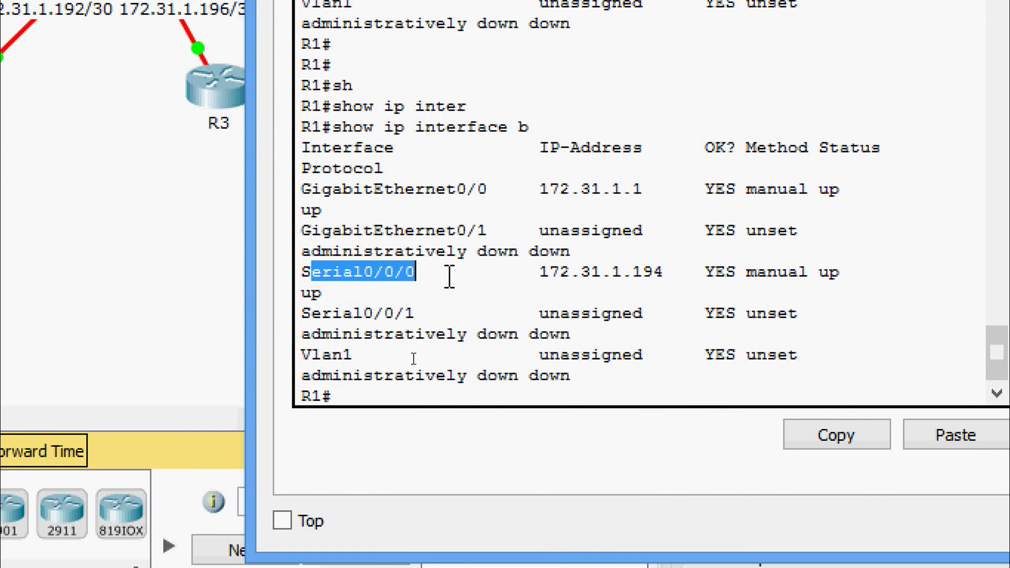
pyautogui.moveTo(539, 272); pyautogui.dragTo(671, 267)
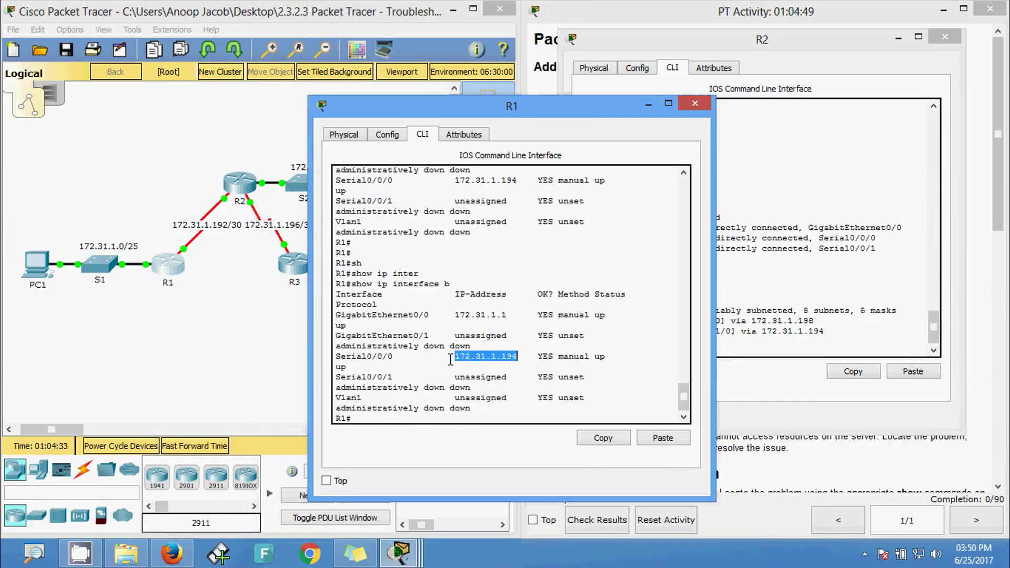
pyautogui.click(727, 160)
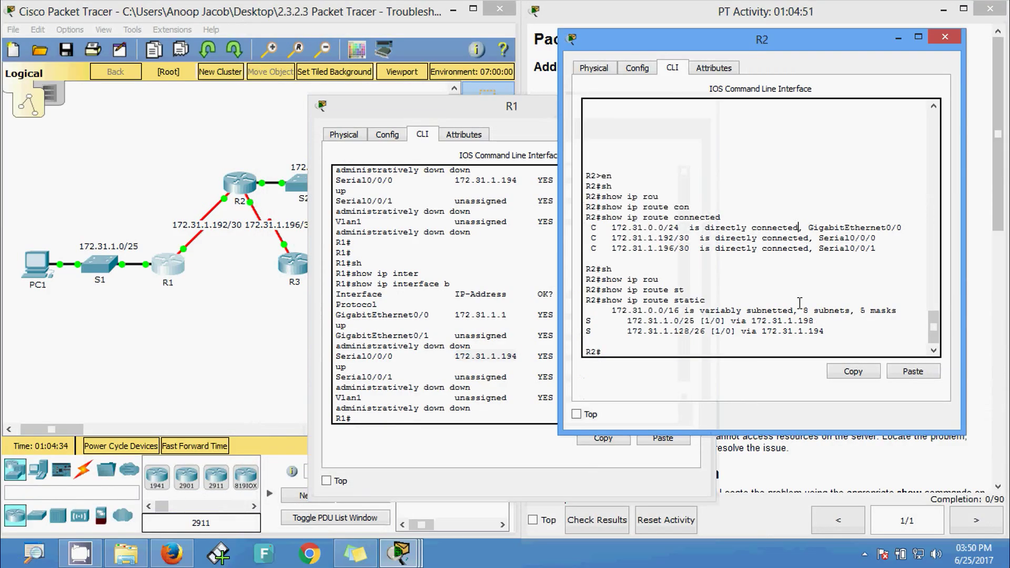
pyautogui.moveTo(814, 321); pyautogui.dragTo(713, 321)
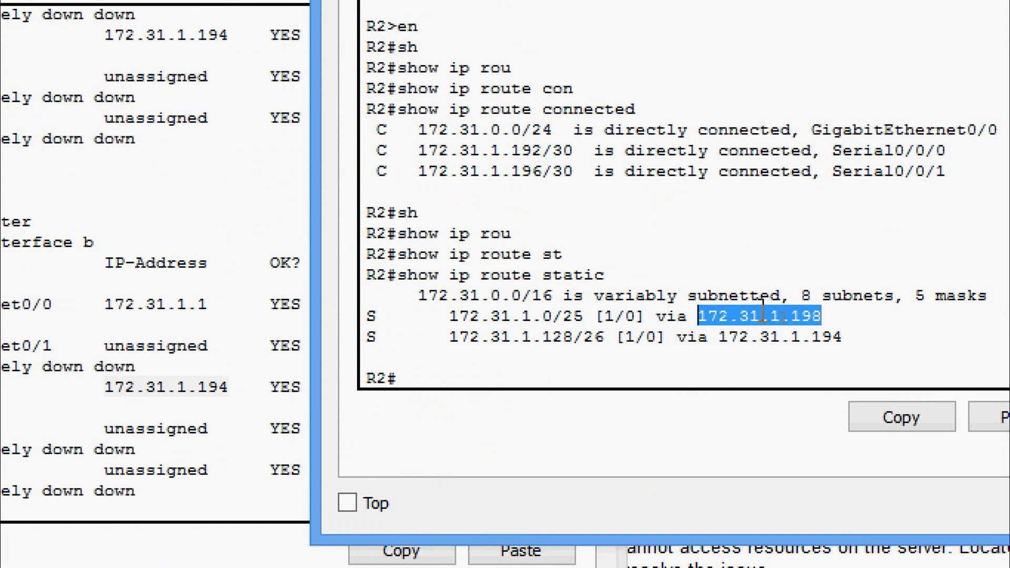
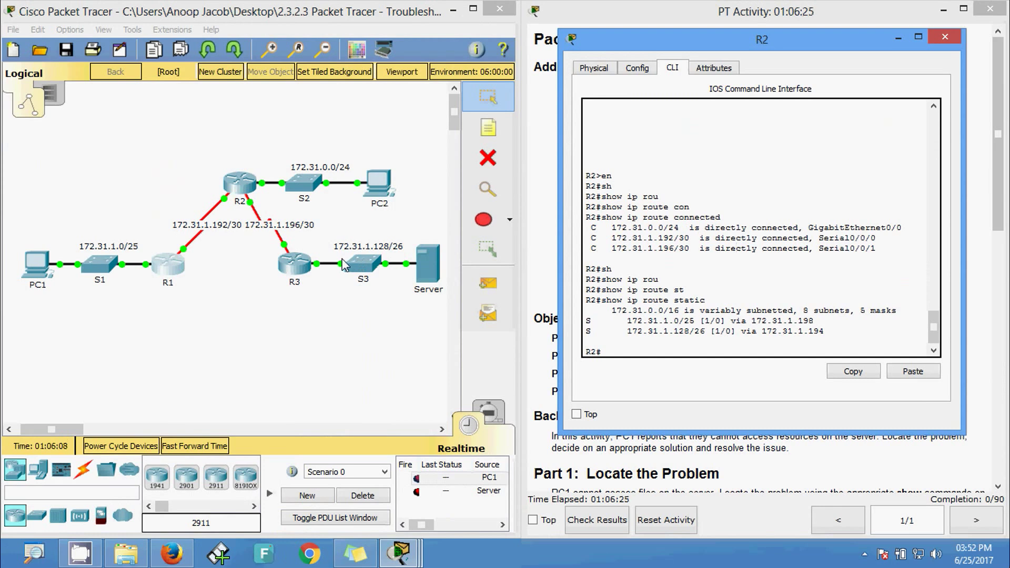
# Step: Check the next hop of R2's static route to 172.31.1.128/26 against the R2–R3 link in the topology
pyautogui.click(252, 264)
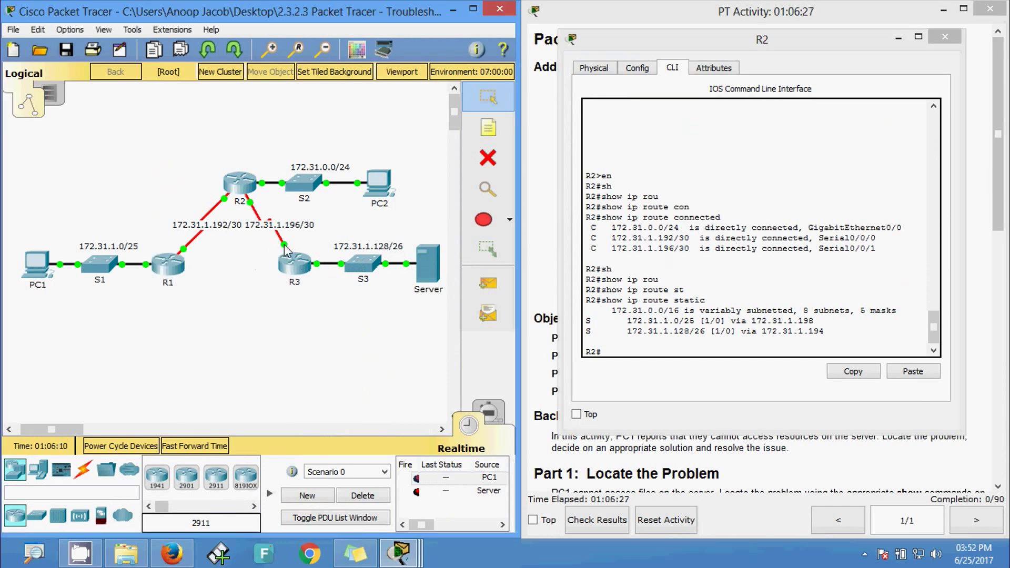
pyautogui.moveTo(285, 250)
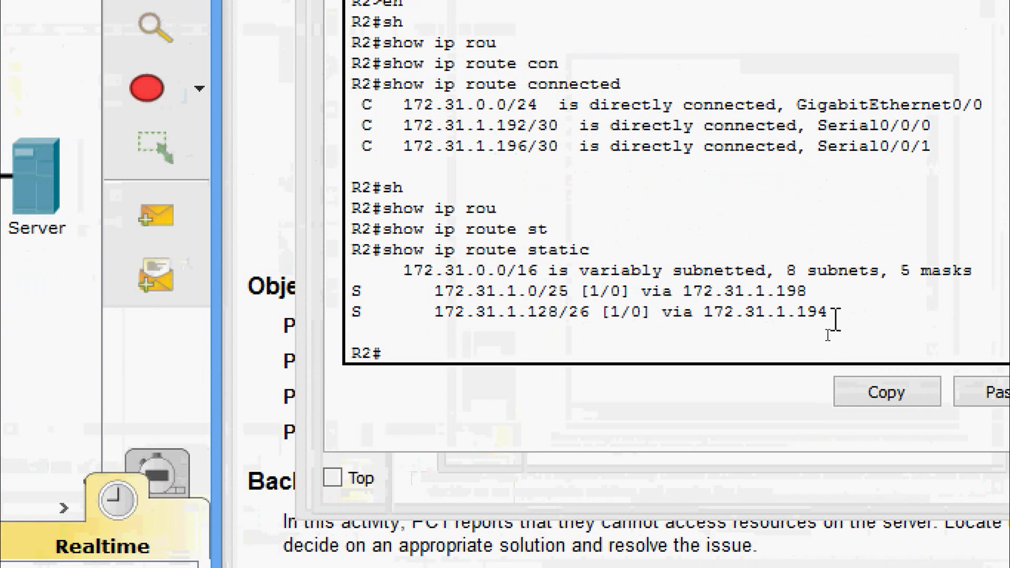
pyautogui.moveTo(831, 316); pyautogui.dragTo(809, 314)
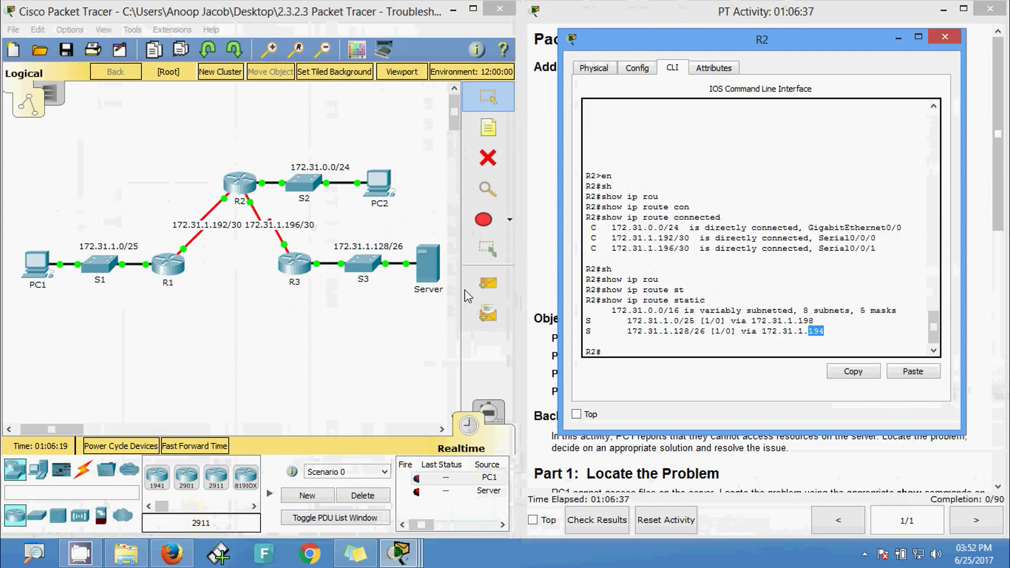
pyautogui.click(308, 233)
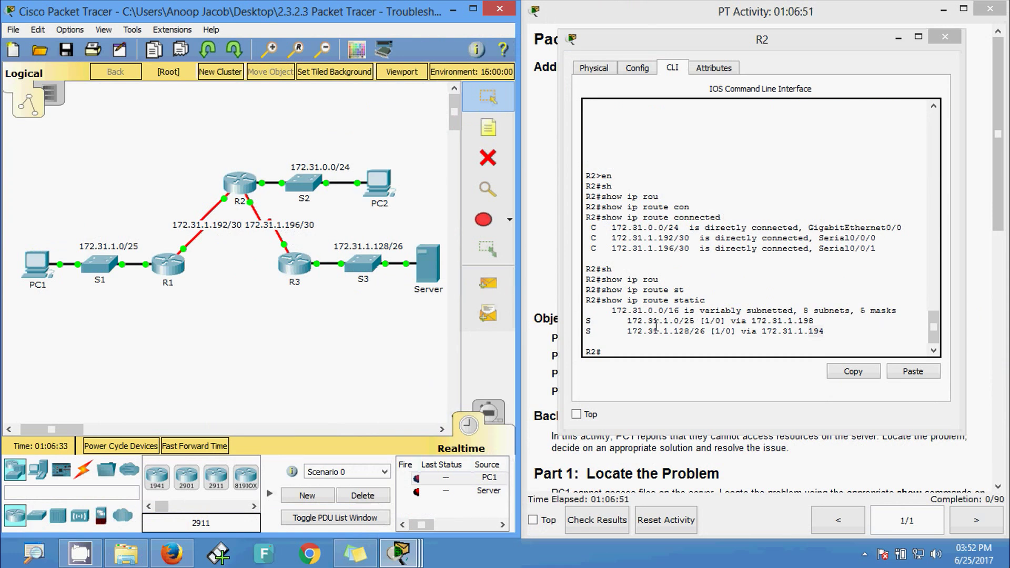
pyautogui.click(820, 332)
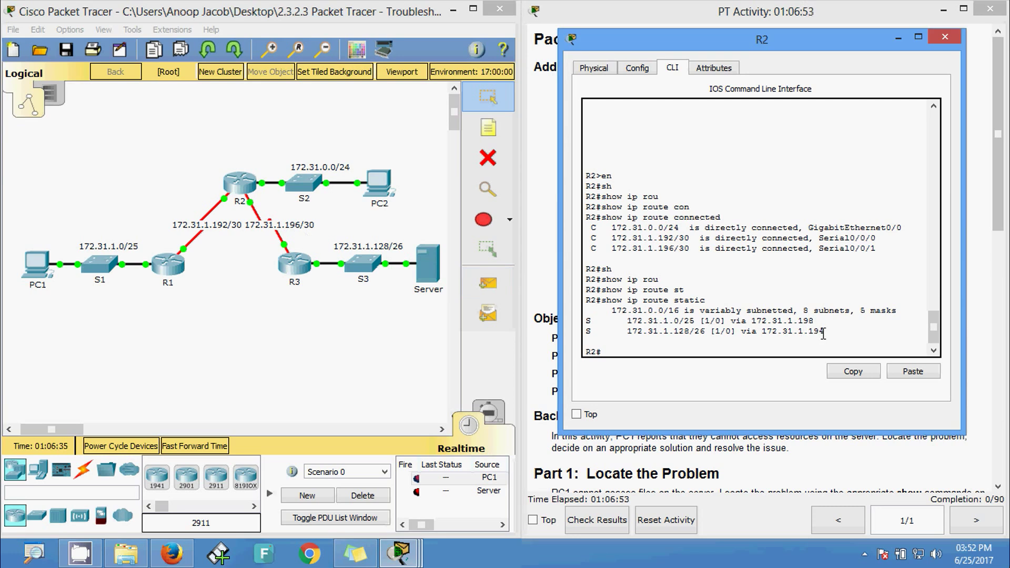
pyautogui.moveTo(824, 331); pyautogui.dragTo(820, 332)
# Step: Open router R3's command line and enter privileged EXEC mode
pyautogui.doubleClick(305, 260)
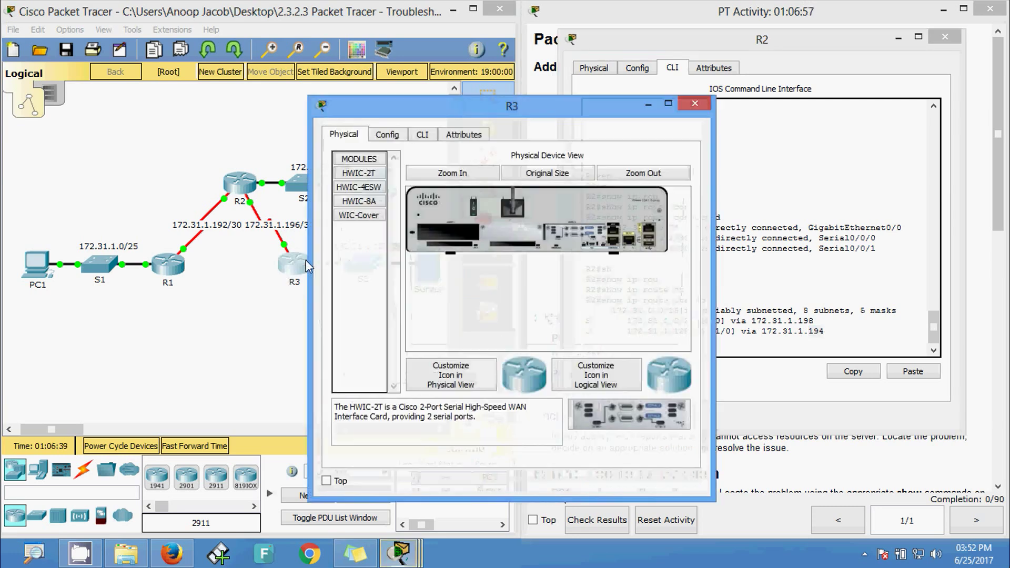
pyautogui.click(422, 134)
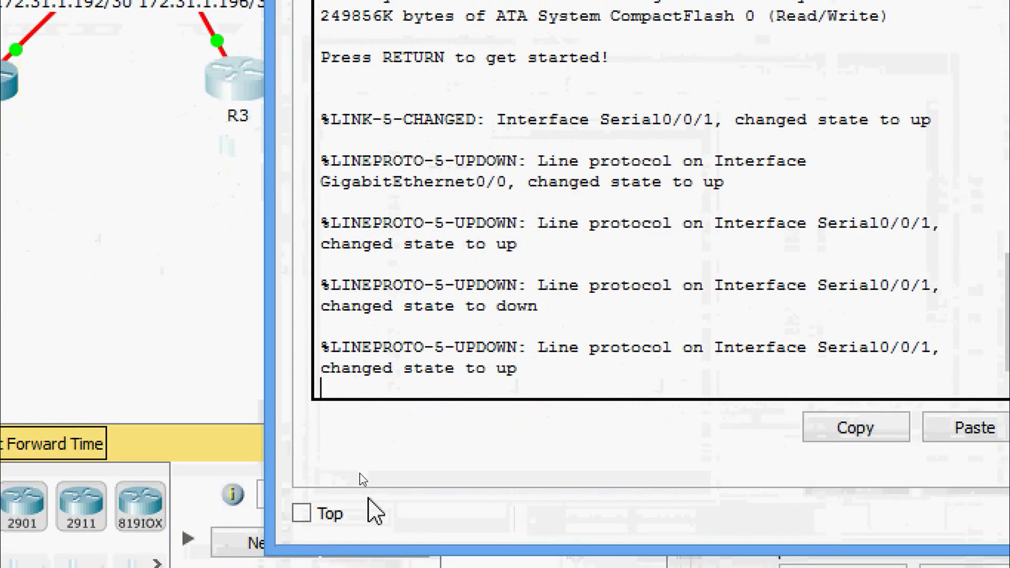
pyautogui.press('Return')
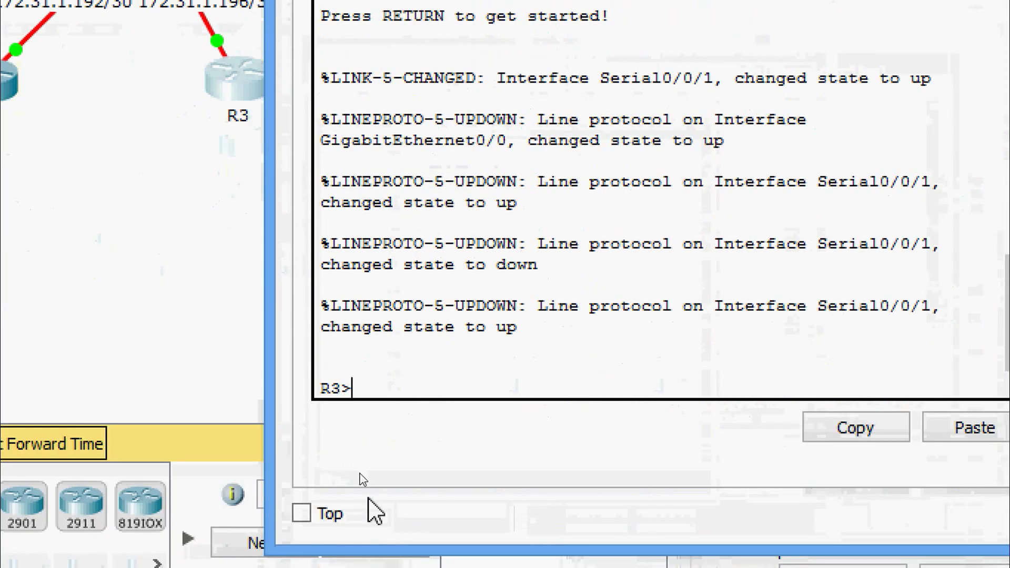
pyautogui.write('en')
pyautogui.press('Return')
# Step: List R3's interface addresses with show ip interface brief
pyautogui.write('sh')
pyautogui.press('Tab')
pyautogui.write('ip')
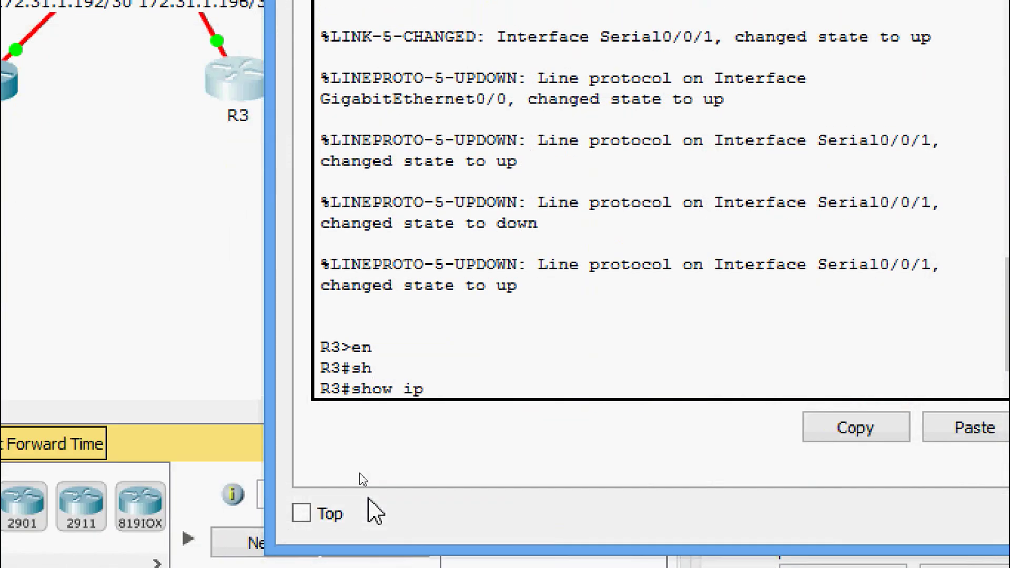
pyautogui.write(' intger')
pyautogui.press('Tab')
pyautogui.press('BackSpace')
pyautogui.press('BackSpace')
pyautogui.press('BackSpace')
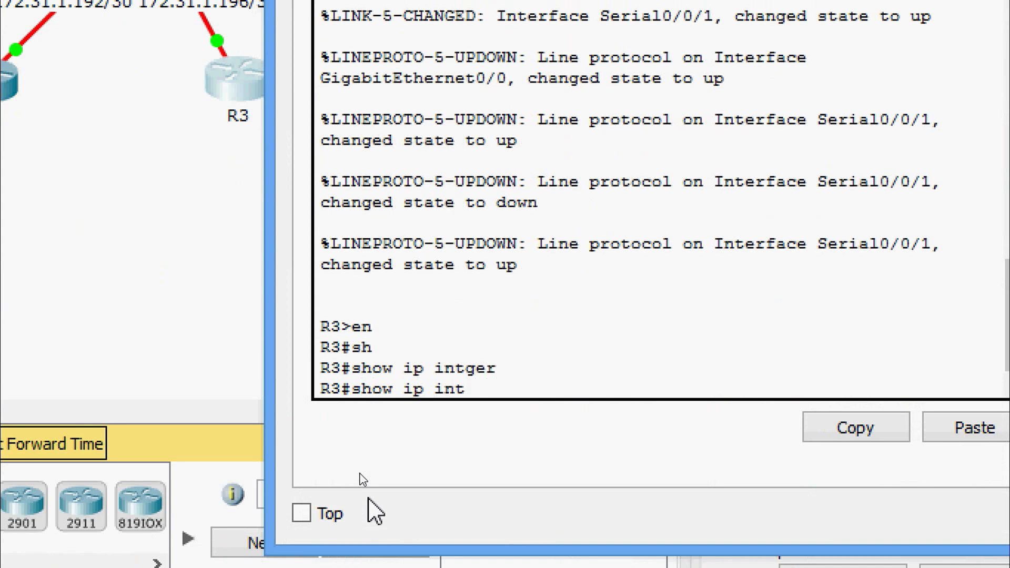
pyautogui.write('e')
pyautogui.press('Tab')
pyautogui.write('b')
pyautogui.press('Return')
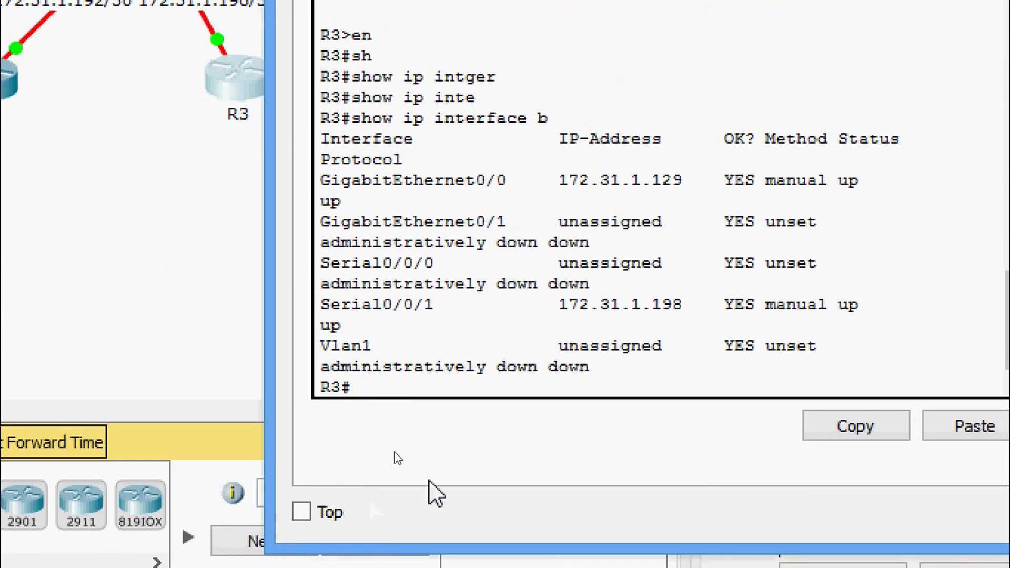
# Step: Compare R3's Serial0/0/1 address with the next hop of R2's static route to 172.31.1.128/26
pyautogui.moveTo(352, 305); pyautogui.dragTo(693, 309)
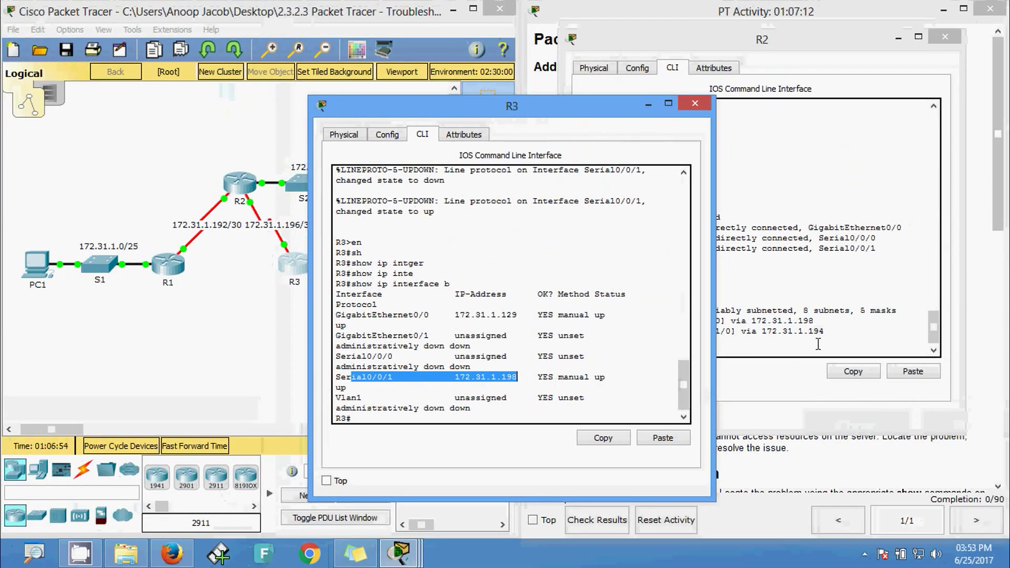
pyautogui.click(833, 338)
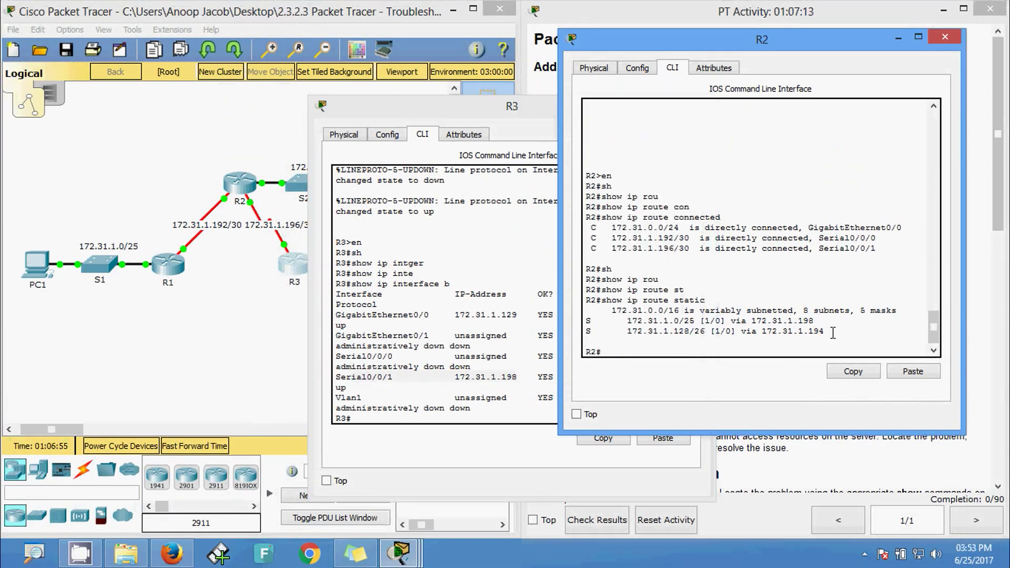
pyautogui.moveTo(832, 338); pyautogui.dragTo(787, 333)
pyautogui.click(834, 350)
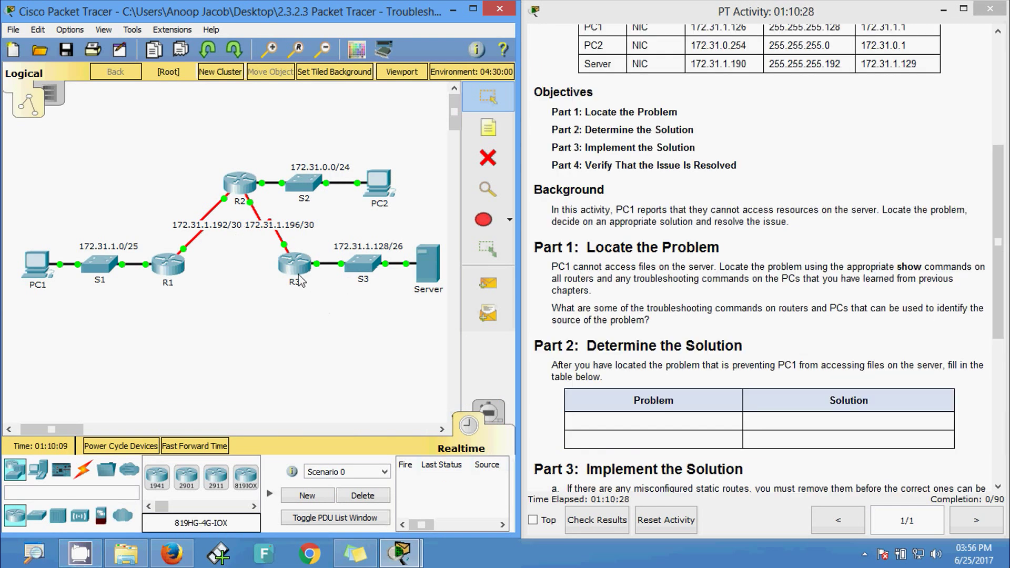
# Step: Reopen R3's command line and display its directly connected routes with show ip route connected
pyautogui.click(300, 268)
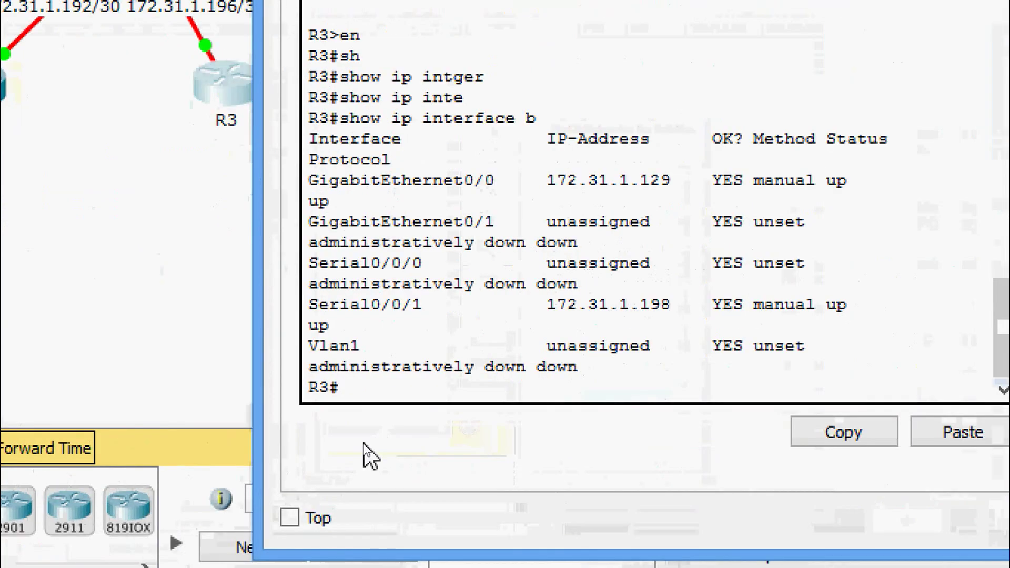
pyautogui.press('Return')
pyautogui.press('Return')
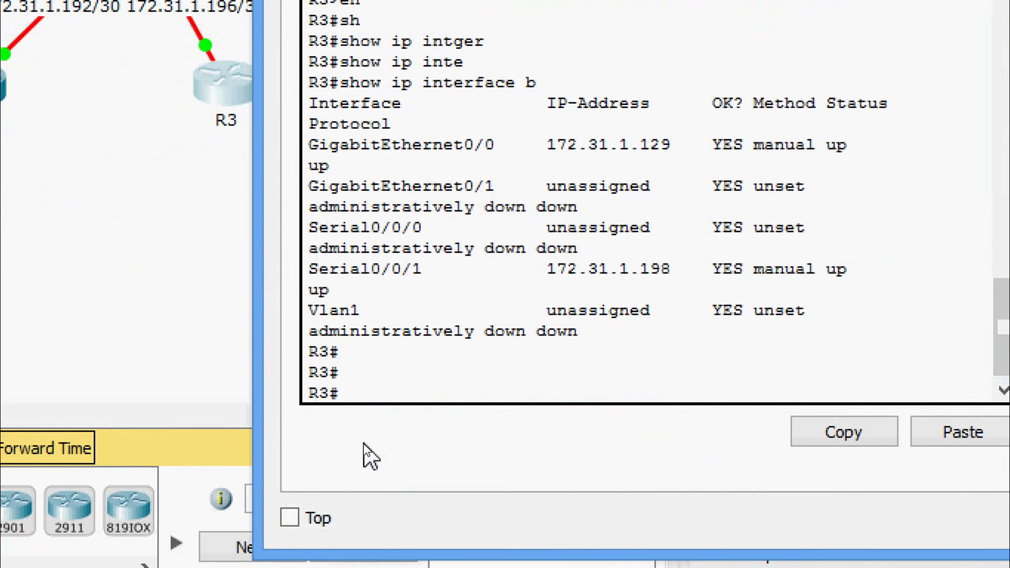
pyautogui.write('sh')
pyautogui.press('Tab')
pyautogui.write('ip rou')
pyautogui.press('Tab')
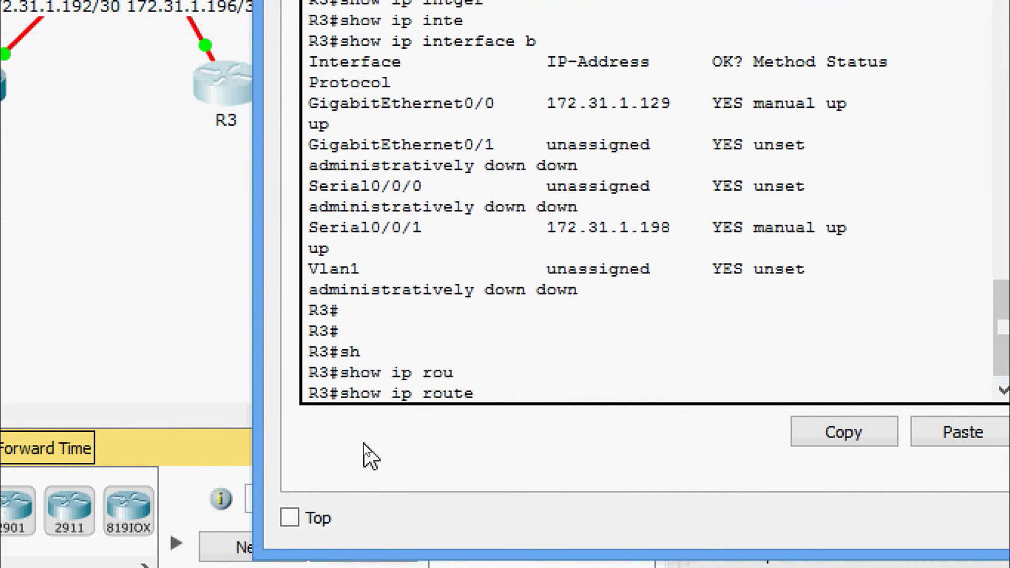
pyautogui.write('con')
pyautogui.press('Tab')
pyautogui.press('Return')
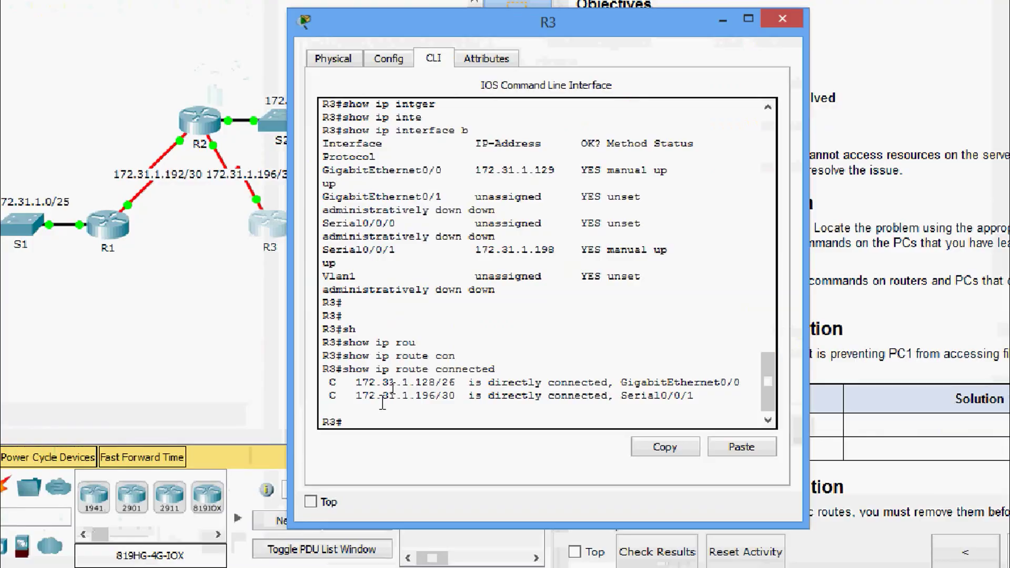
# Step: Move R3's window off the topology, display its static routes with show ip route static and check them against the network diagram
pyautogui.moveTo(511, 21); pyautogui.dragTo(789, 13)
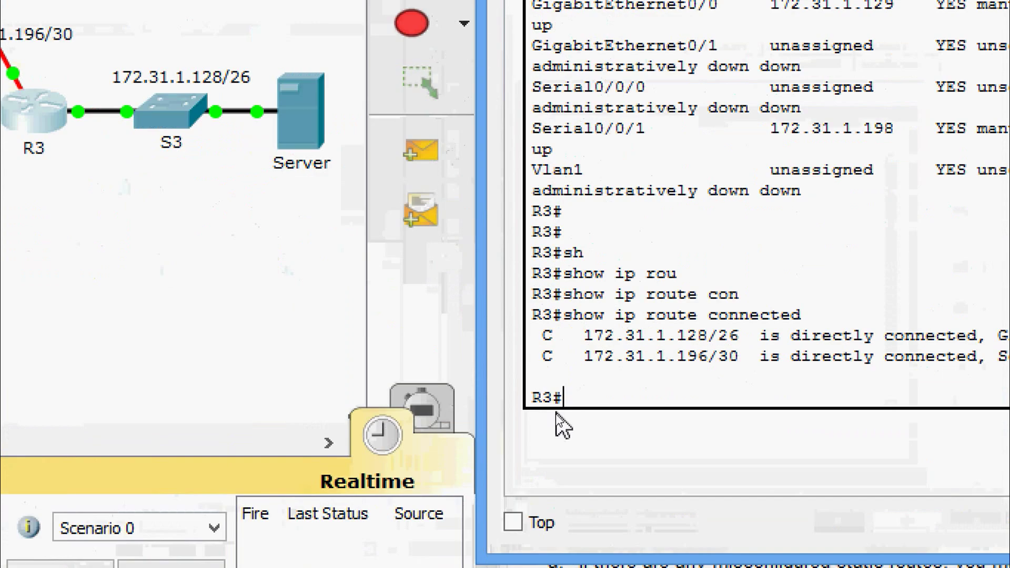
pyautogui.write('h')
pyautogui.press('Tab')
pyautogui.write('ip rou')
pyautogui.press('Tab')
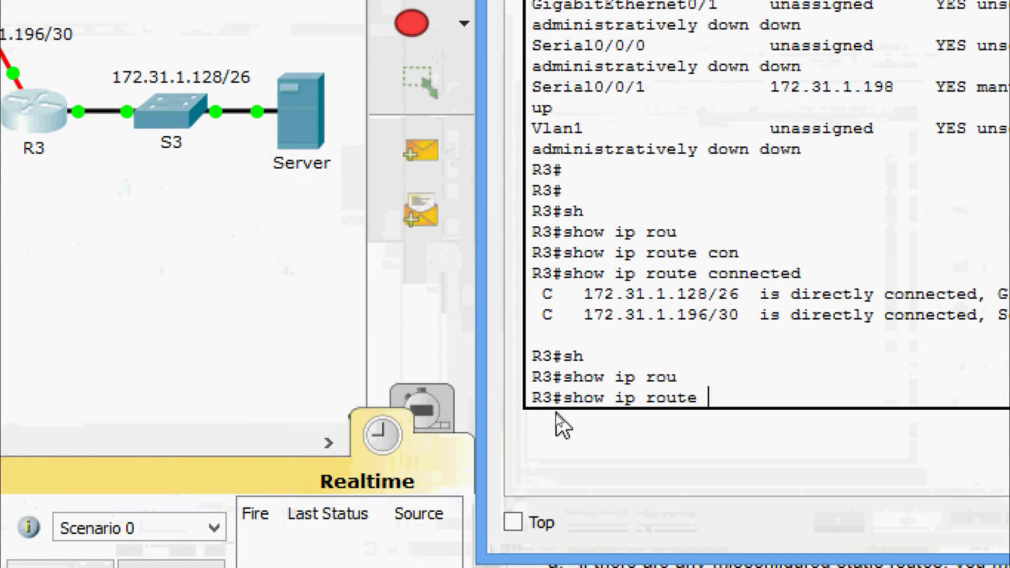
pyautogui.write('st')
pyautogui.press('Tab')
pyautogui.press('Return')
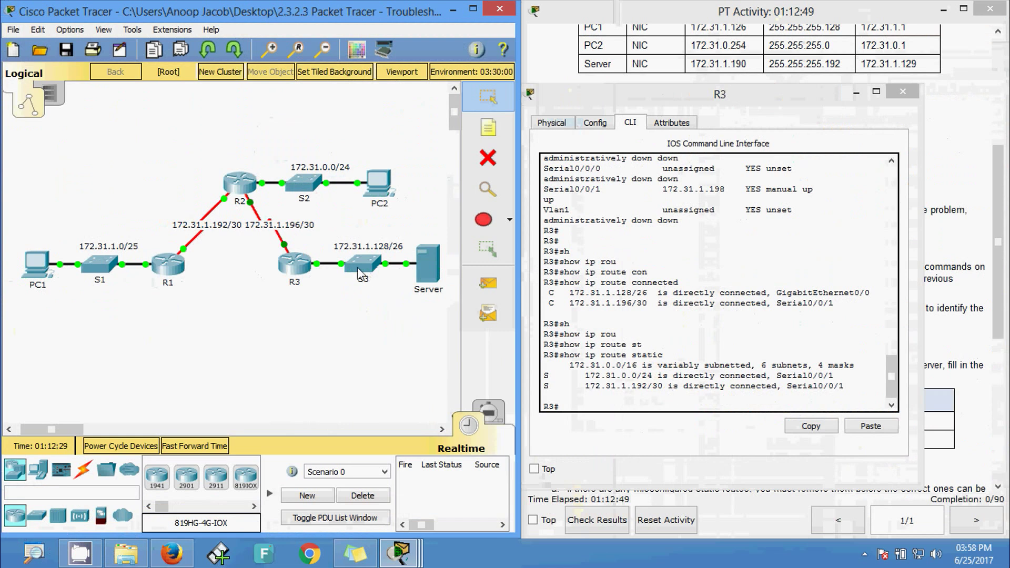
pyautogui.moveTo(286, 250)
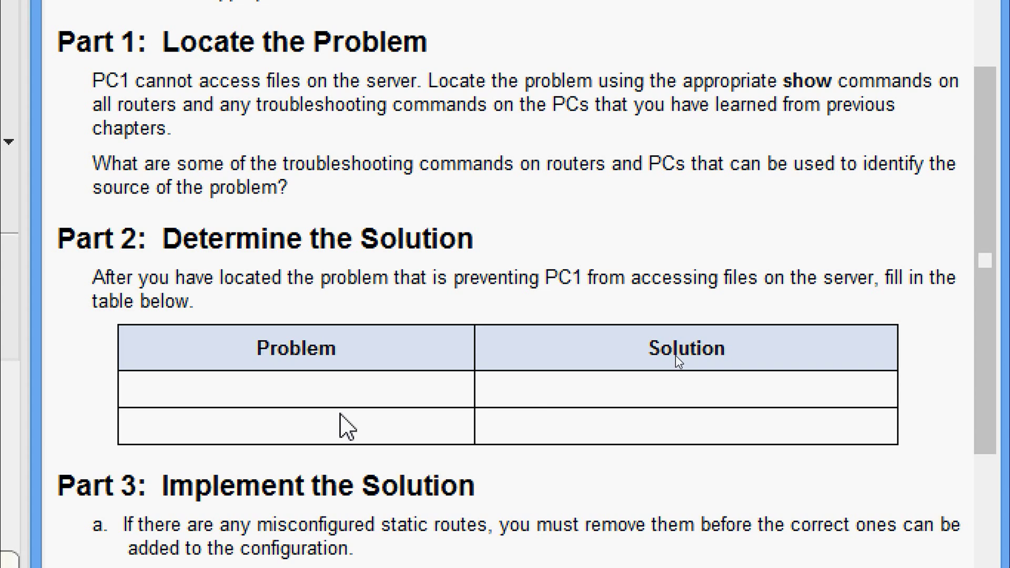
# Step: Open R2's command line from the topology and enter privileged EXEC mode
pyautogui.scroll(-3, 675, 355)
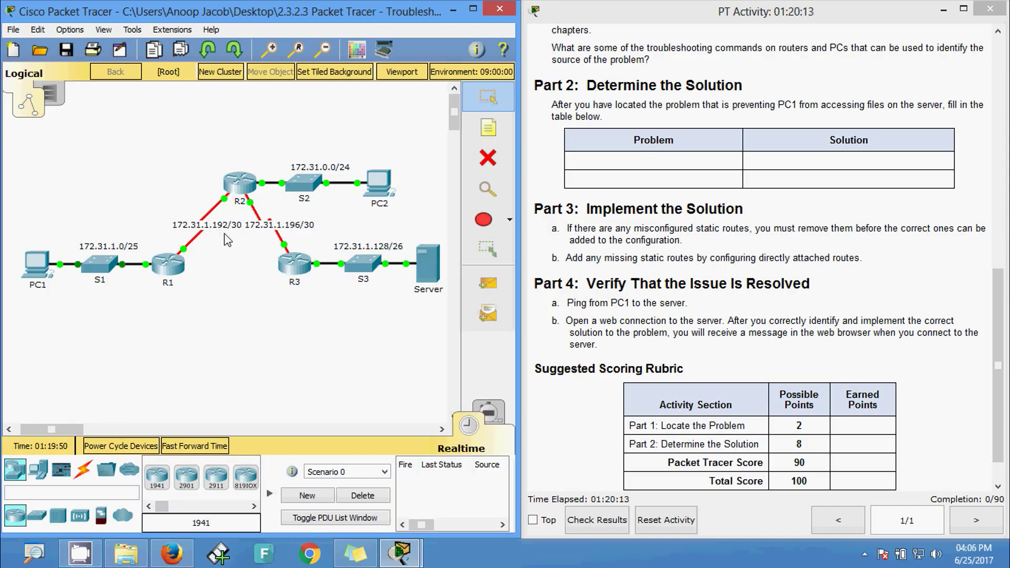
pyautogui.click(239, 184)
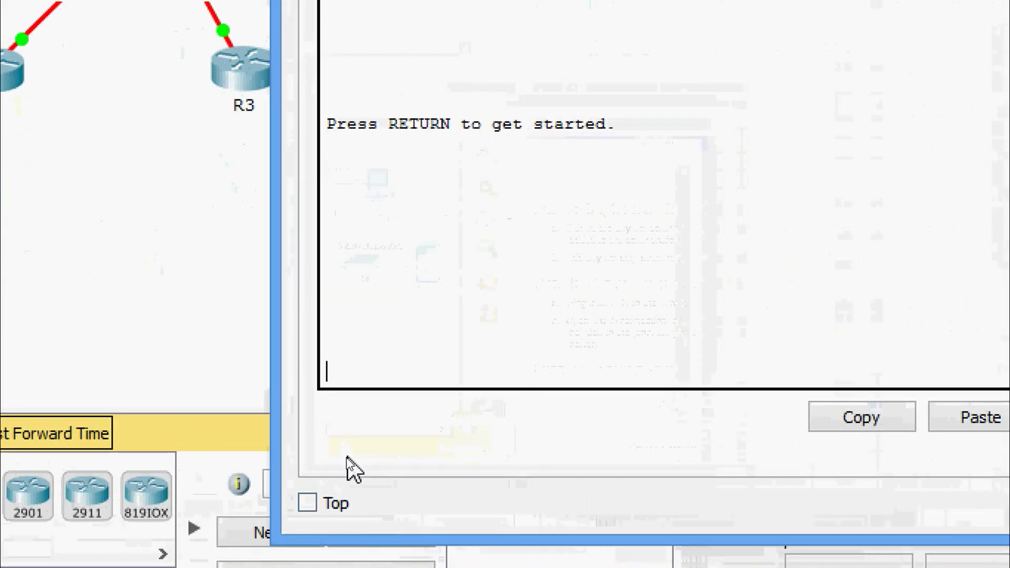
pyautogui.press('Return')
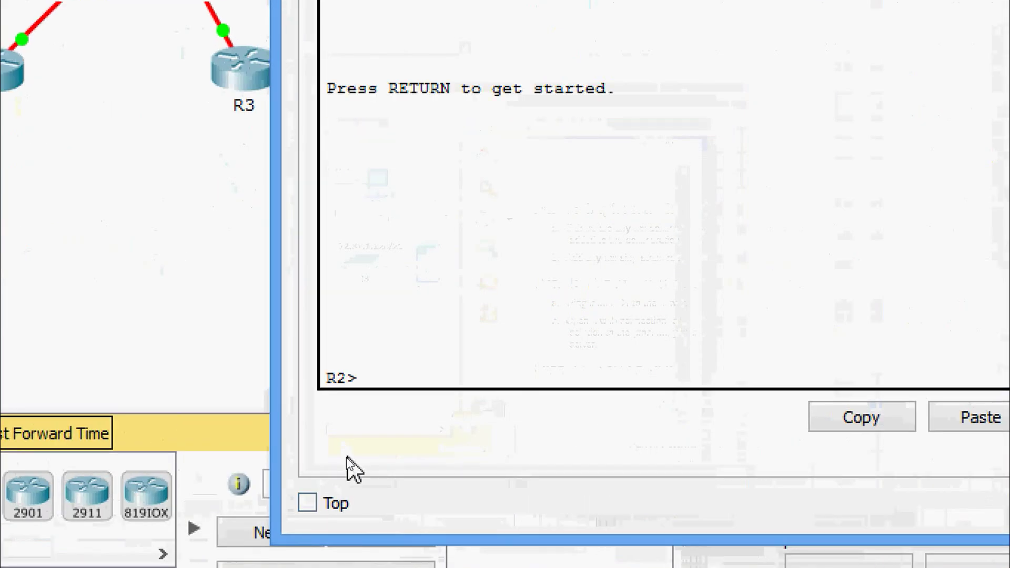
pyautogui.write('en')
pyautogui.press('Return')
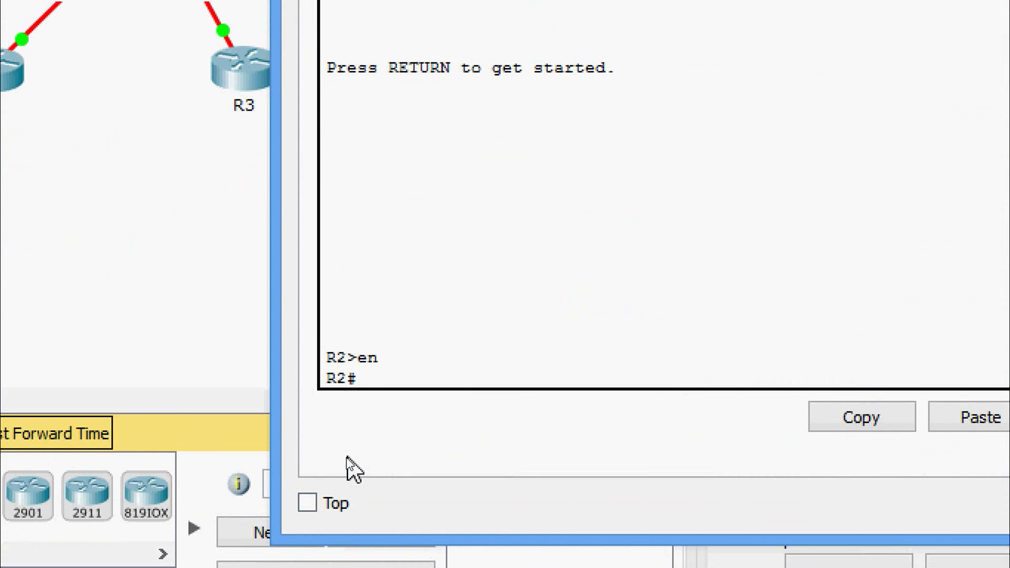
# Step: Display R2's running configuration as far as its ip route statements and quit the listing
pyautogui.write('sh')
pyautogui.press('Tab')
pyautogui.write('run')
pyautogui.press('Tab')
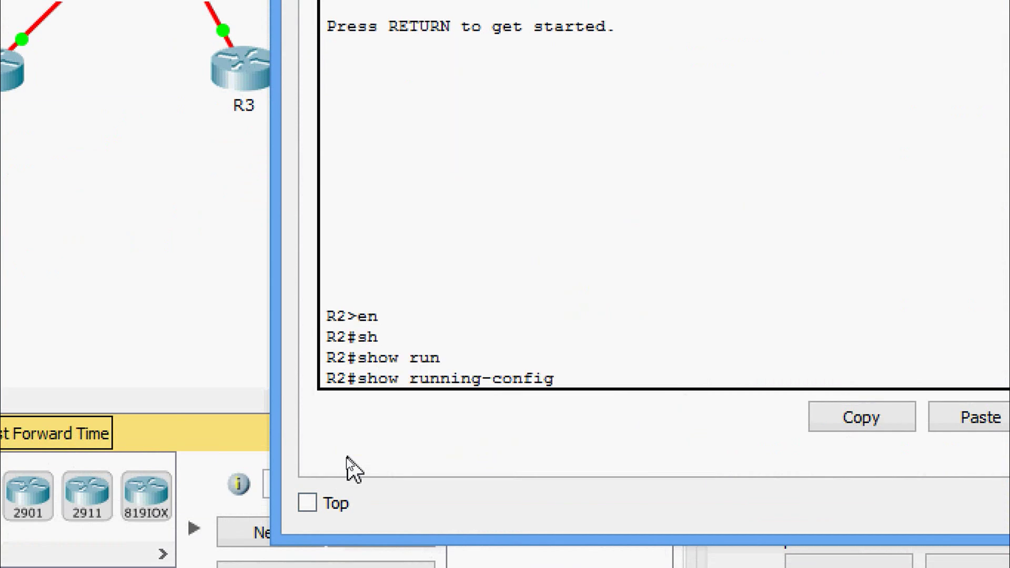
pyautogui.press('Return')
pyautogui.press('Return')
pyautogui.press('Return')
pyautogui.press('Return')
pyautogui.press('Return')
pyautogui.press('Return')
pyautogui.press('Return')
pyautogui.press('Return')
pyautogui.press('Return')
pyautogui.press('Return')
pyautogui.press('Return')
pyautogui.press('Return')
pyautogui.press('Return')
pyautogui.press('Return')
pyautogui.press('Return')
pyautogui.press('Return')
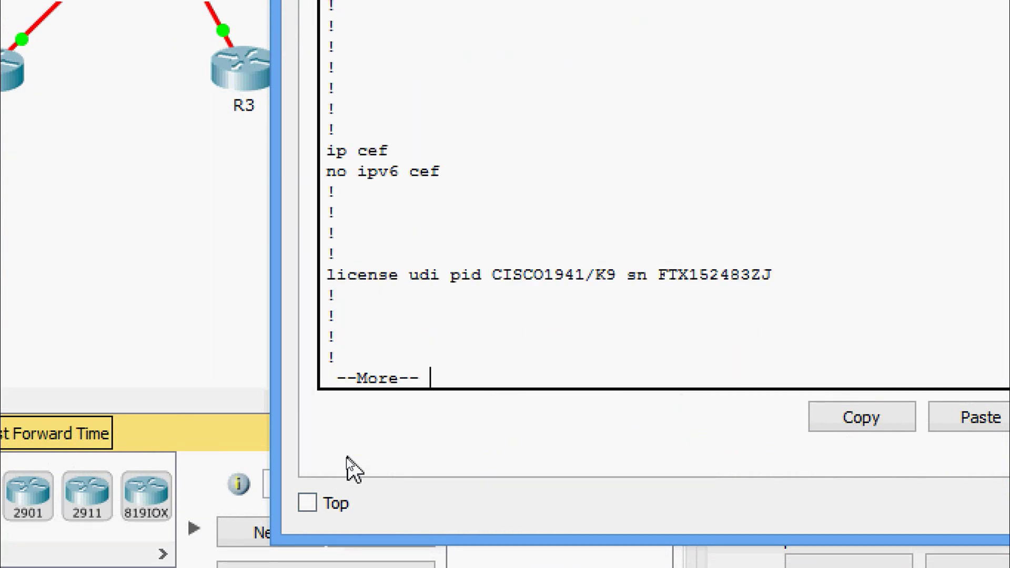
pyautogui.press('Return')
pyautogui.press('Return')
pyautogui.press('Return')
pyautogui.press('Return')
pyautogui.press('Return')
pyautogui.press('Return')
pyautogui.press('Return')
pyautogui.press('Return')
pyautogui.press('Return')
pyautogui.press('Return')
pyautogui.press('Return')
pyautogui.press('Return')
pyautogui.press('Return')
pyautogui.press('Return')
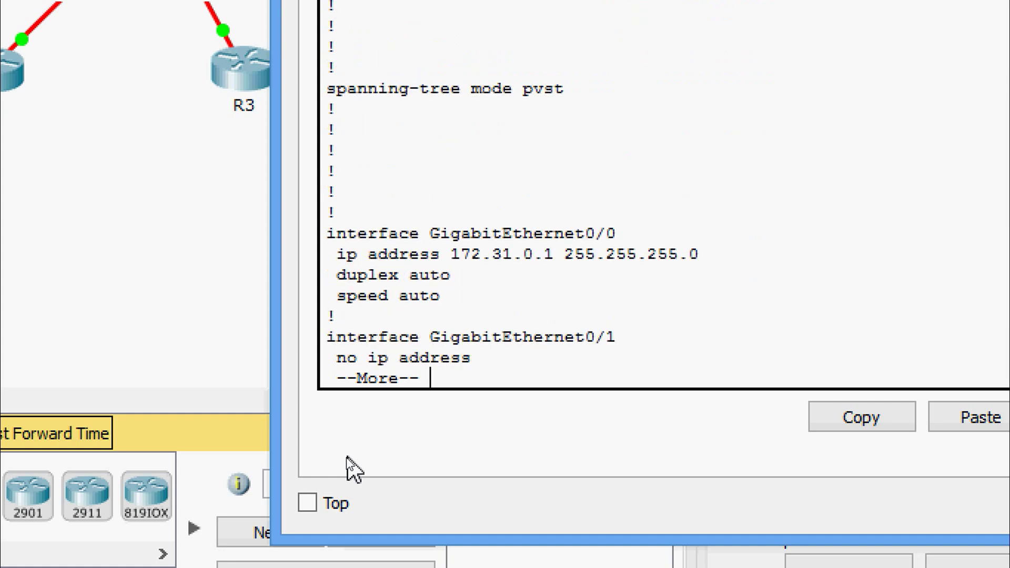
pyautogui.press('Return')
pyautogui.press('Return')
pyautogui.press('Return')
pyautogui.press('Return')
pyautogui.press('Return')
pyautogui.press('Return')
pyautogui.press('Return')
pyautogui.press('Return')
pyautogui.press('Return')
pyautogui.press('Return')
pyautogui.press('Return')
pyautogui.press('Return')
pyautogui.press('Return')
pyautogui.press('Return')
pyautogui.press('Return')
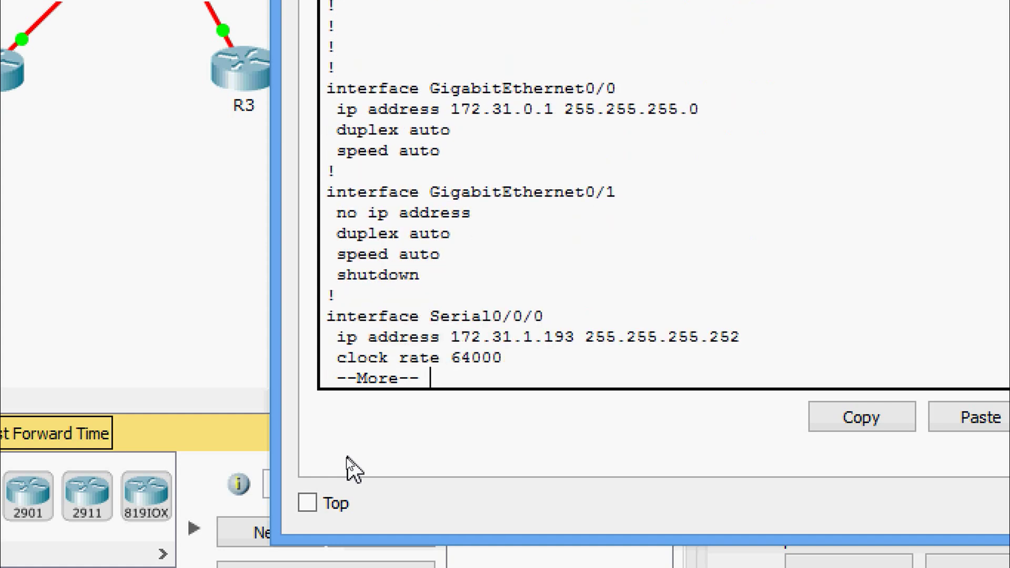
pyautogui.press('Return')
pyautogui.press('Return')
pyautogui.press('Return')
pyautogui.press('Return')
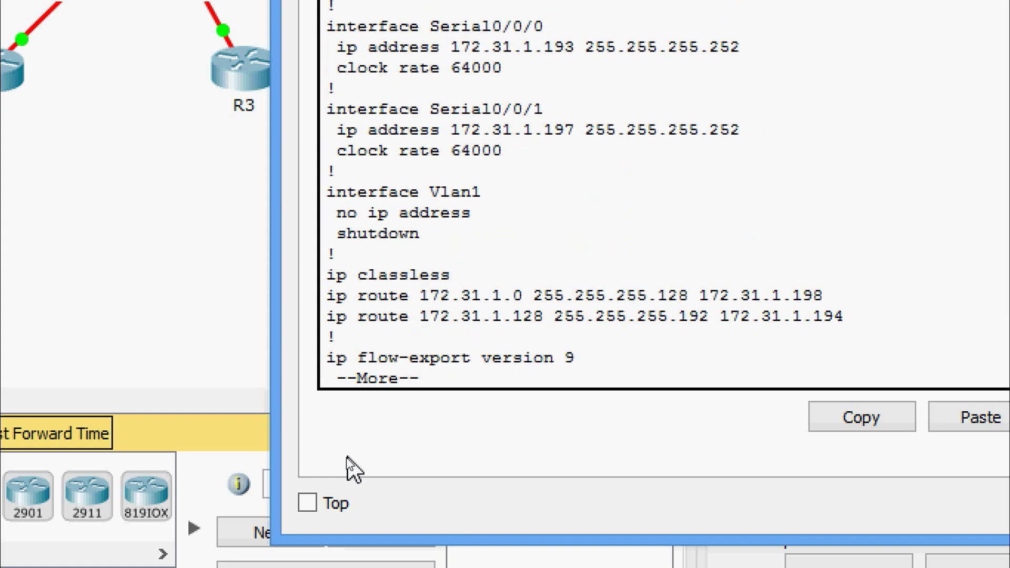
pyautogui.press('q')
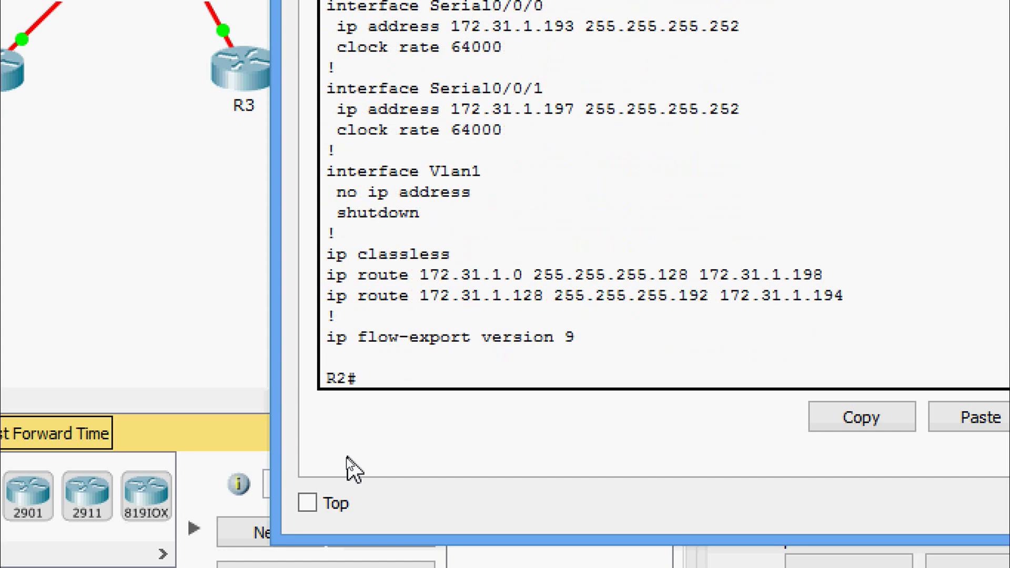
# Step: Enter R2's global configuration mode and remove the static route 172.31.1.0 255.255.255.128 via 172.31.1.198
pyautogui.write('conf t')
pyautogui.press('Return')
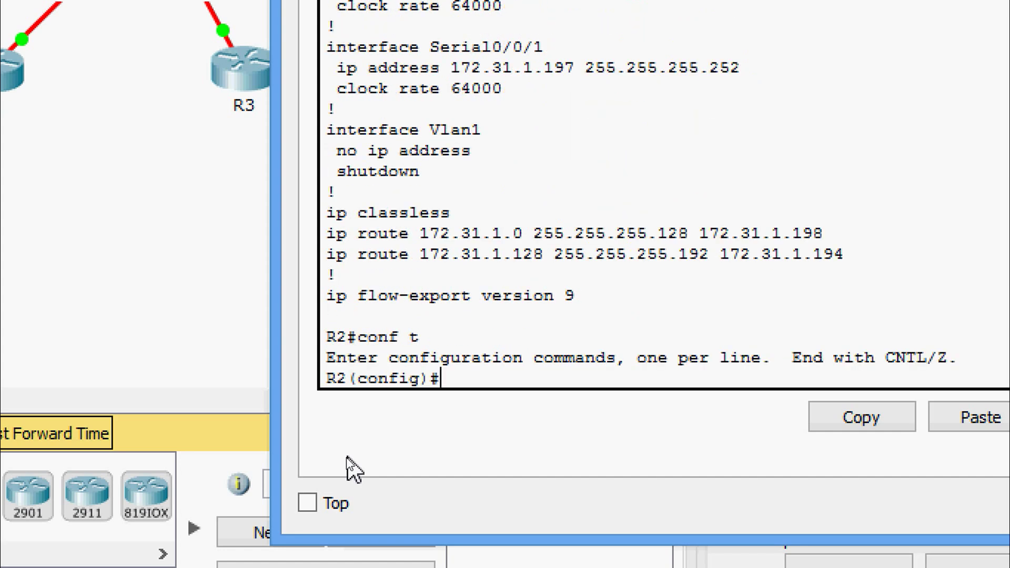
pyautogui.write('no')
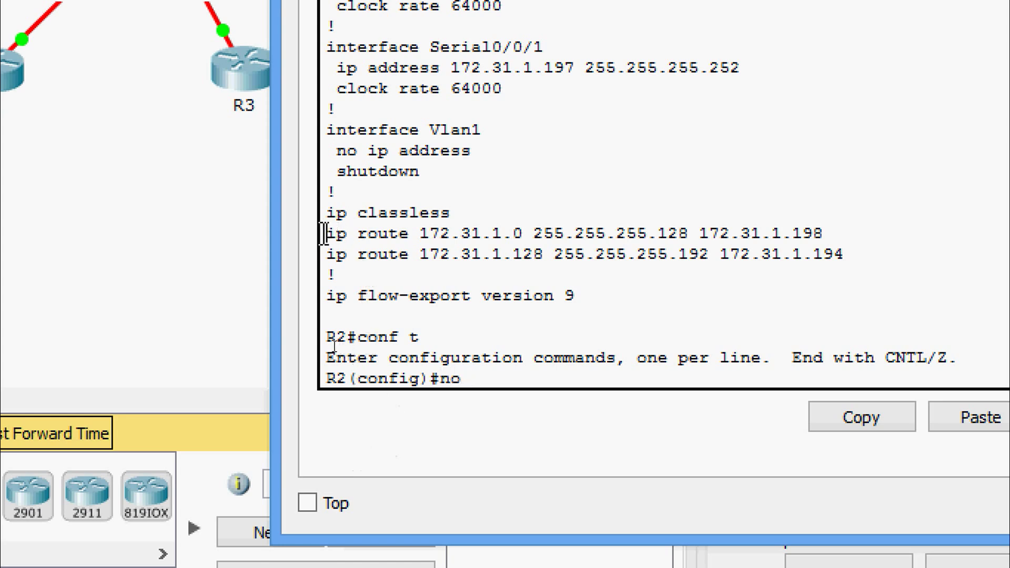
pyautogui.moveTo(325, 233); pyautogui.dragTo(823, 233)
pyautogui.click(863, 424)
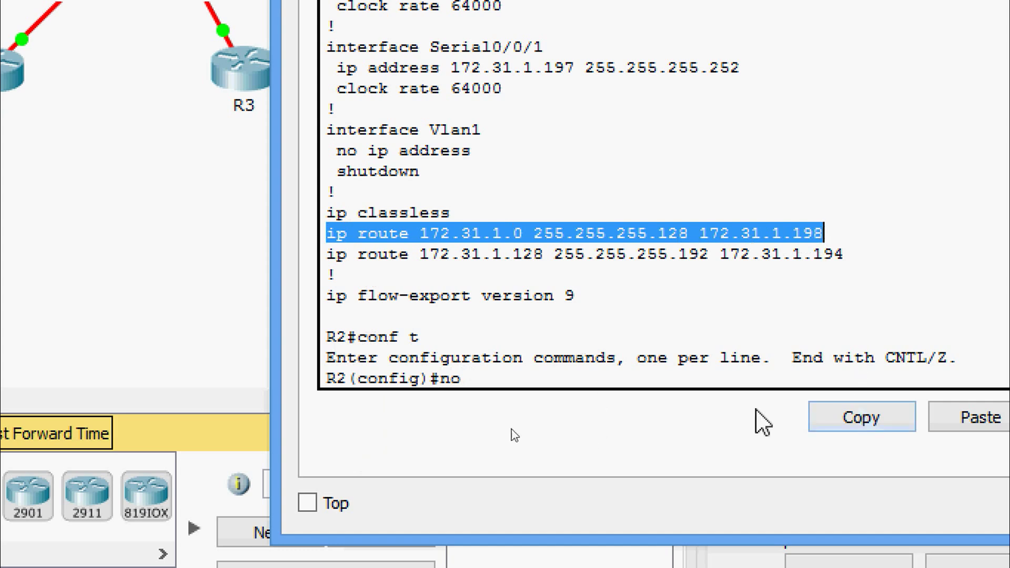
pyautogui.click(546, 373)
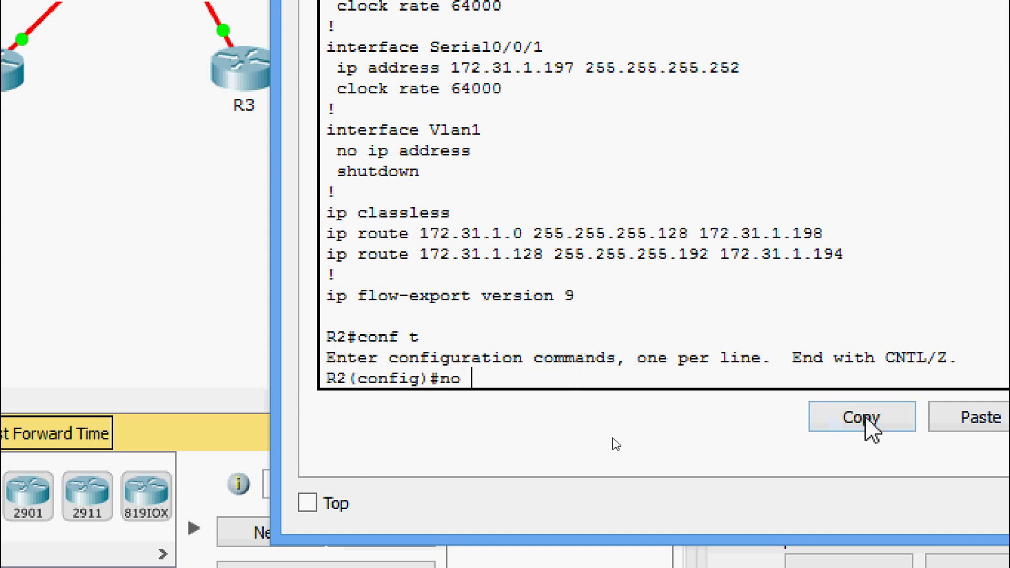
pyautogui.click(959, 421)
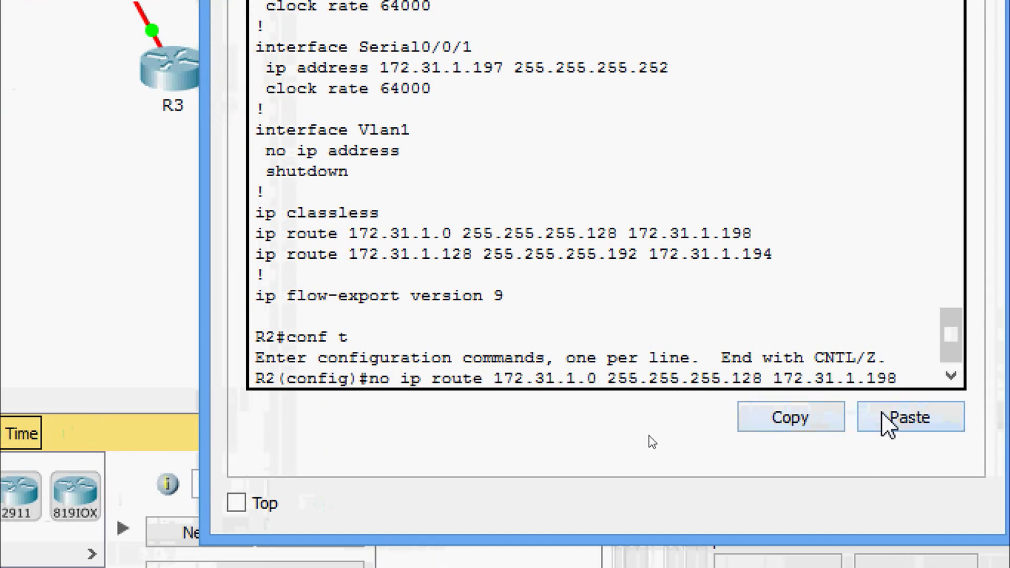
pyautogui.press('Return')
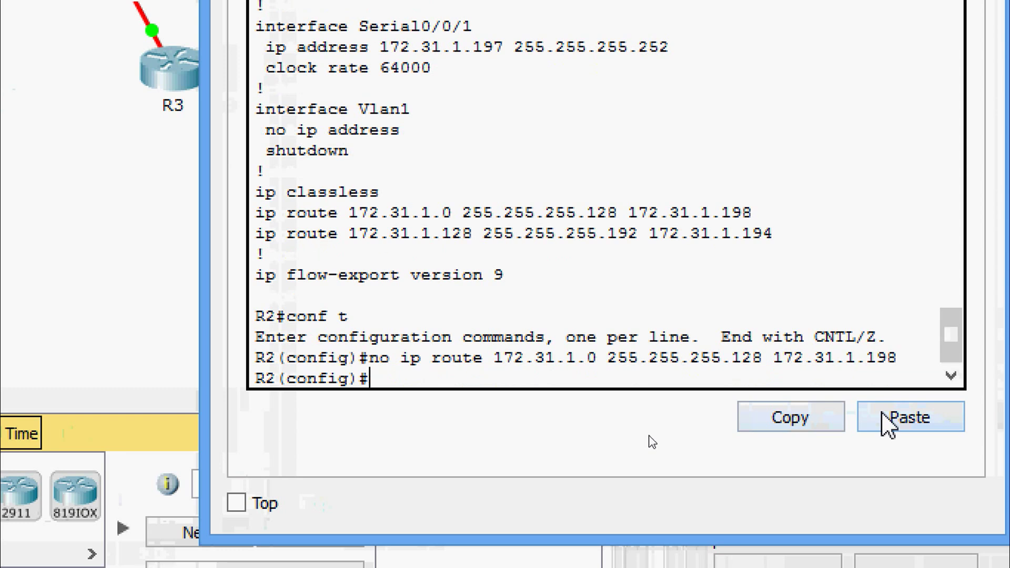
# Step: Remove R2's static route 172.31.1.128 255.255.255.192 via 172.31.1.194 and leave configuration mode
pyautogui.write('no')
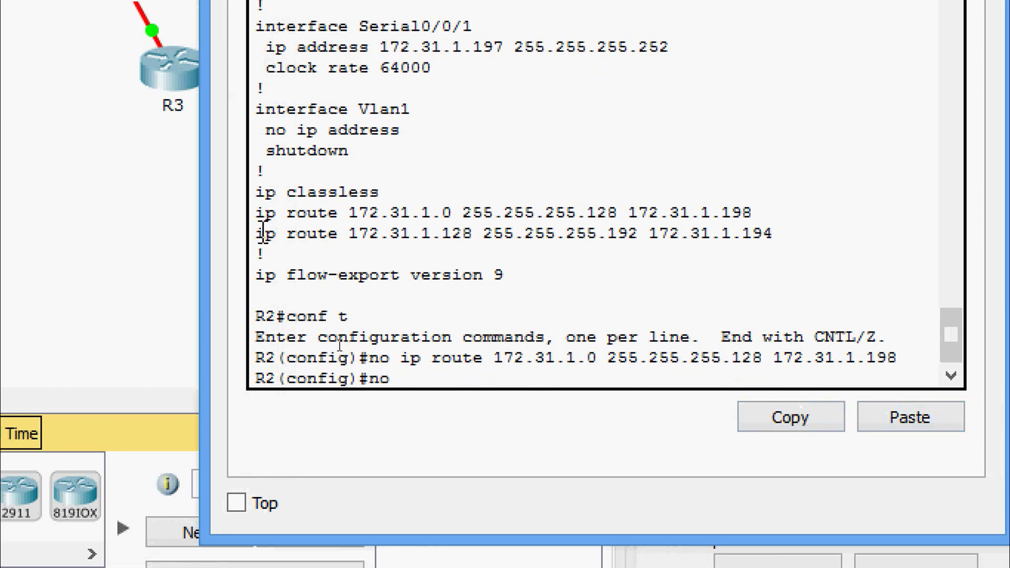
pyautogui.moveTo(257, 233); pyautogui.dragTo(773, 235)
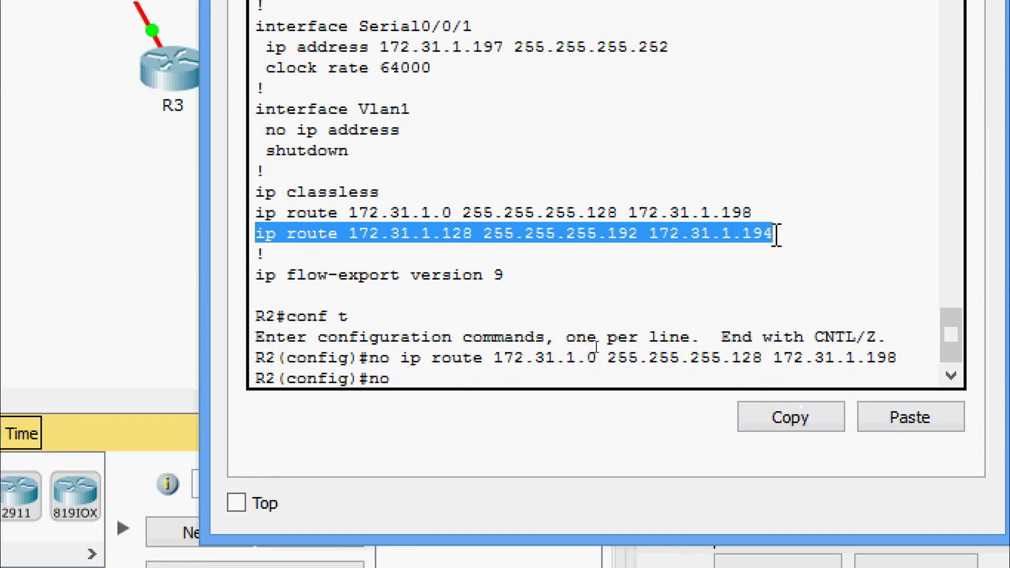
pyautogui.click(799, 412)
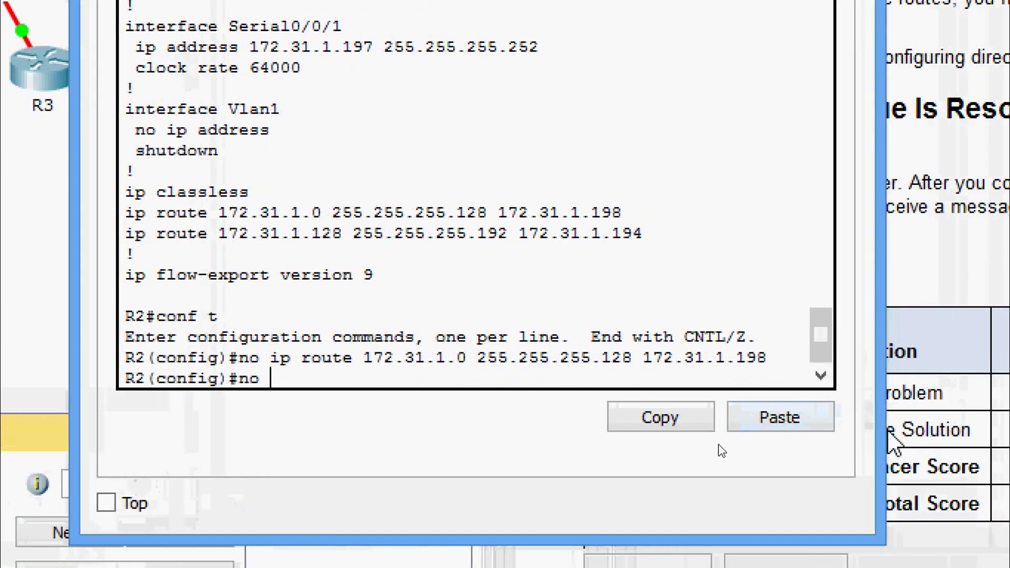
pyautogui.click(761, 421)
pyautogui.press('Return')
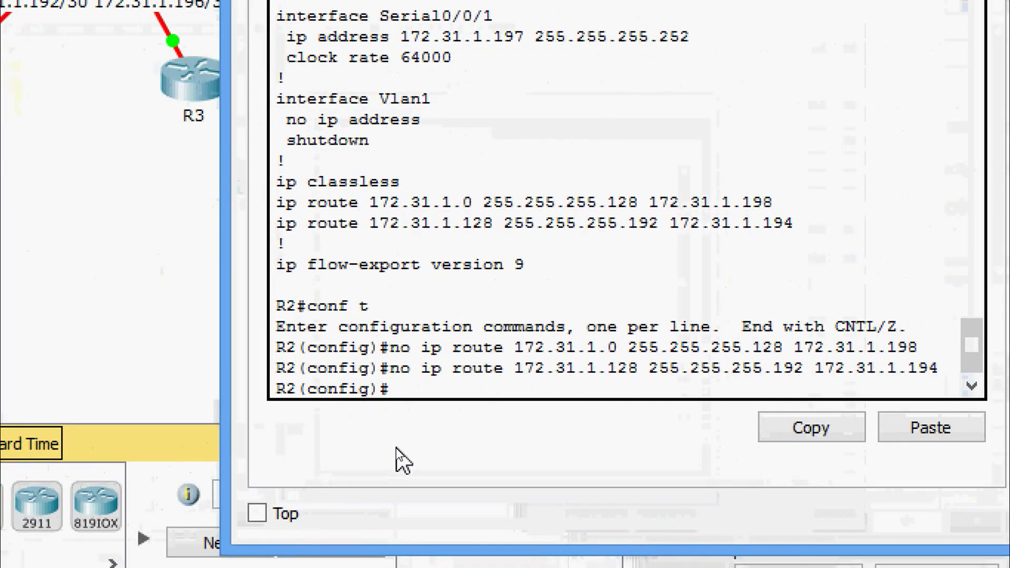
pyautogui.hotkey('ctrl', 'z')
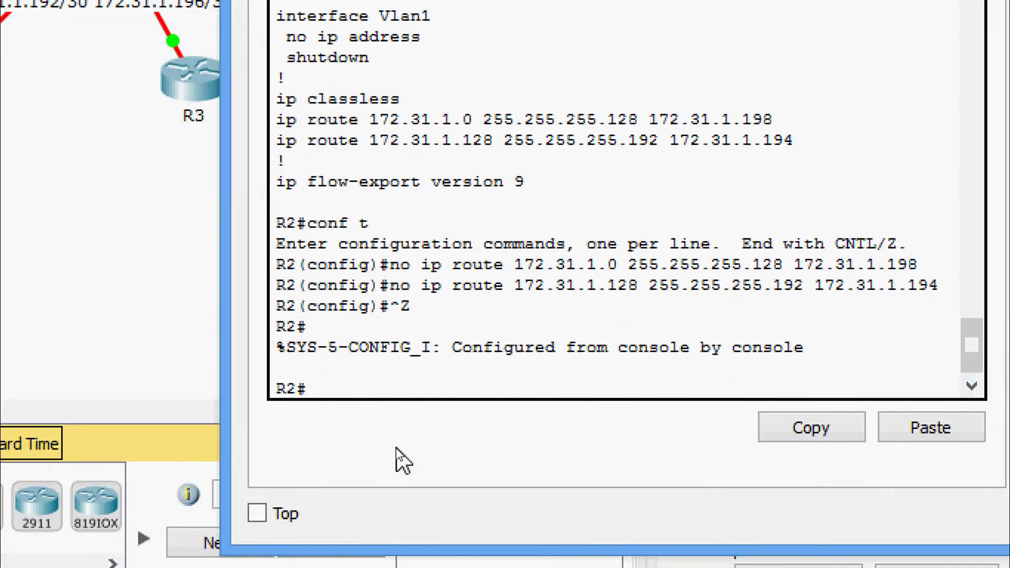
# Step: Check R2 for remaining static routes with show ip route static
pyautogui.write('sh')
pyautogui.press('Tab')
pyautogui.write('ip rou')
pyautogui.press('Tab')
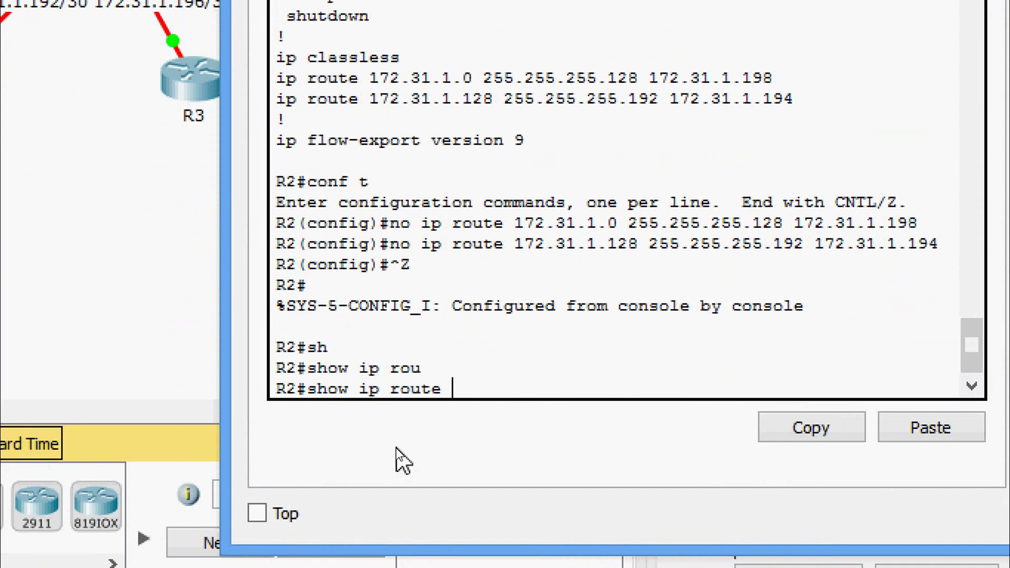
pyautogui.write('st')
pyautogui.press('Tab')
pyautogui.press('Return')
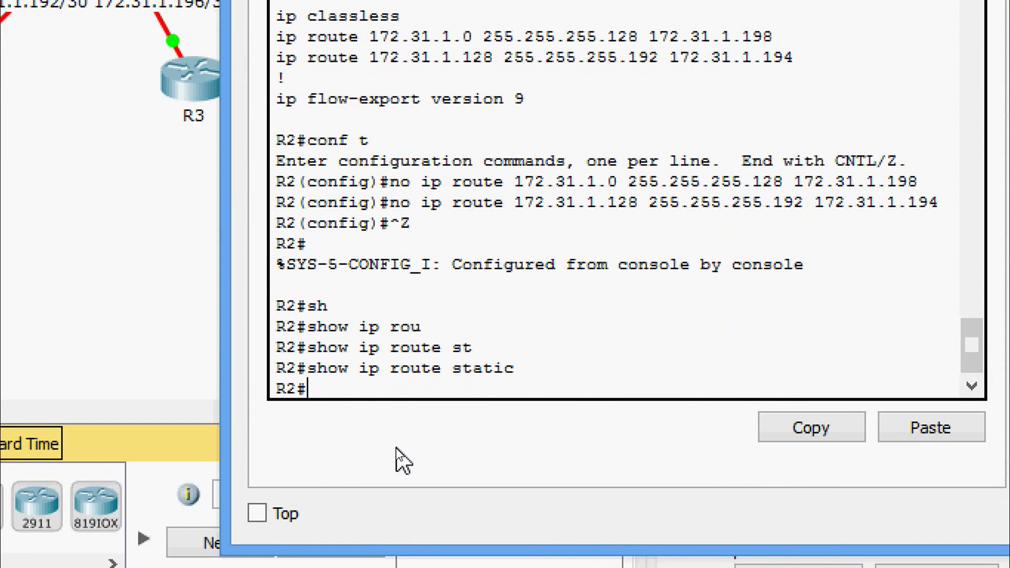
# Step: Display R2's full routing table with show ip route
pyautogui.write('sh')
pyautogui.press('Tab')
pyautogui.write('ip rou')
pyautogui.press('Tab')
pyautogui.press('Return')
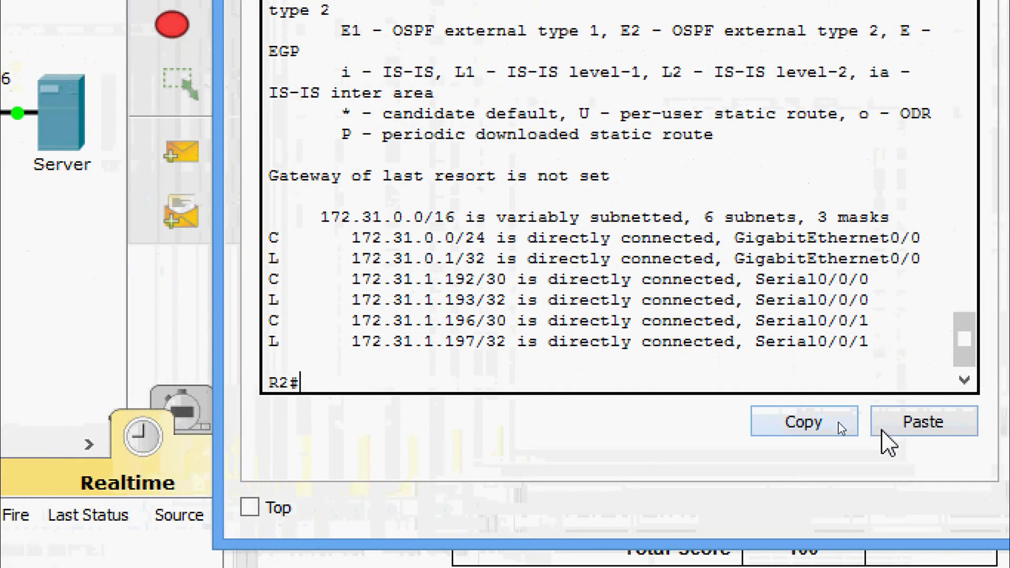
# Step: In global configuration mode, add R2's static route to 172.31.1.0 255.255.255.128 with next hop 172.31.1.194
pyautogui.write('conf t')
pyautogui.press('Return')
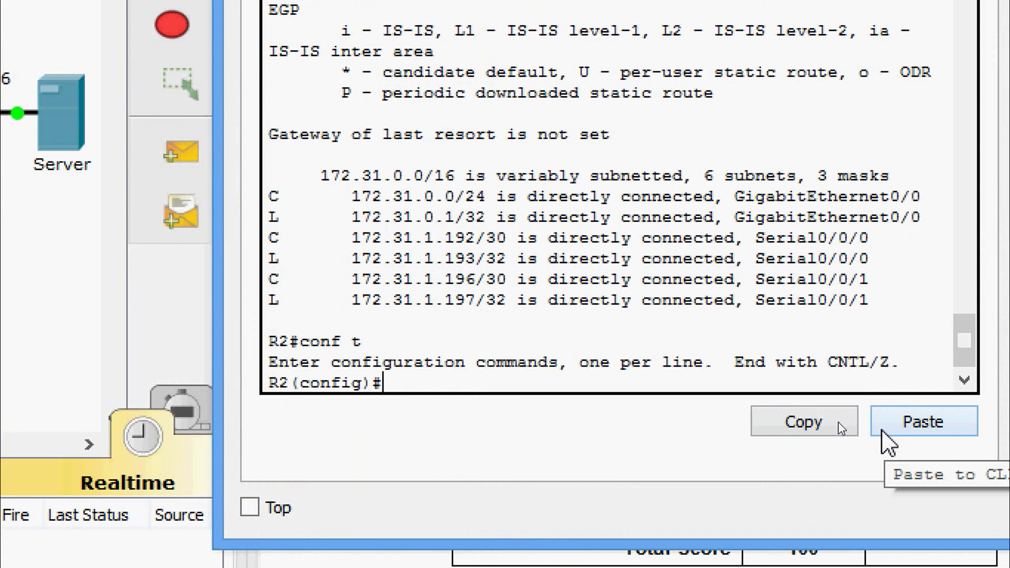
pyautogui.click(882, 431)
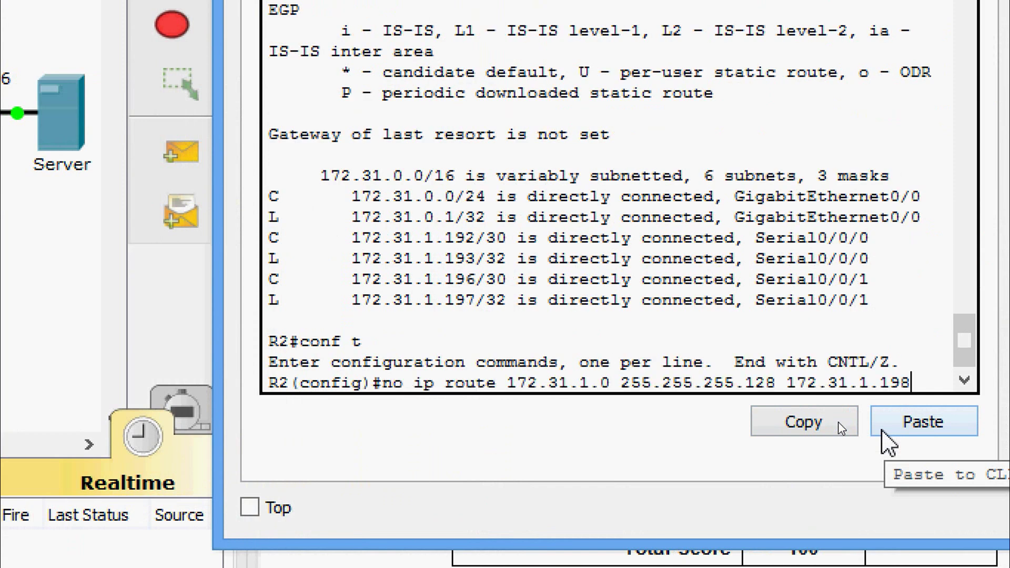
pyautogui.hotkey('ctrl', 'a')
pyautogui.press('Right')
pyautogui.press('Right')
pyautogui.press('BackSpace')
pyautogui.press('BackSpace')
pyautogui.press('BackSpace')
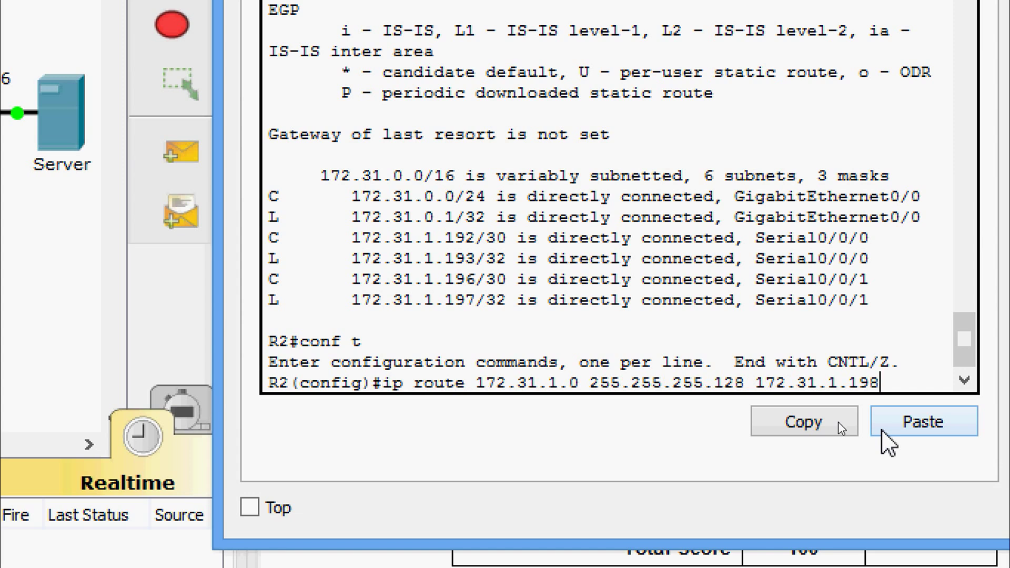
pyautogui.hotkey('ctrl', 'e')
pyautogui.press('BackSpace')
pyautogui.write('4')
pyautogui.press('Return')
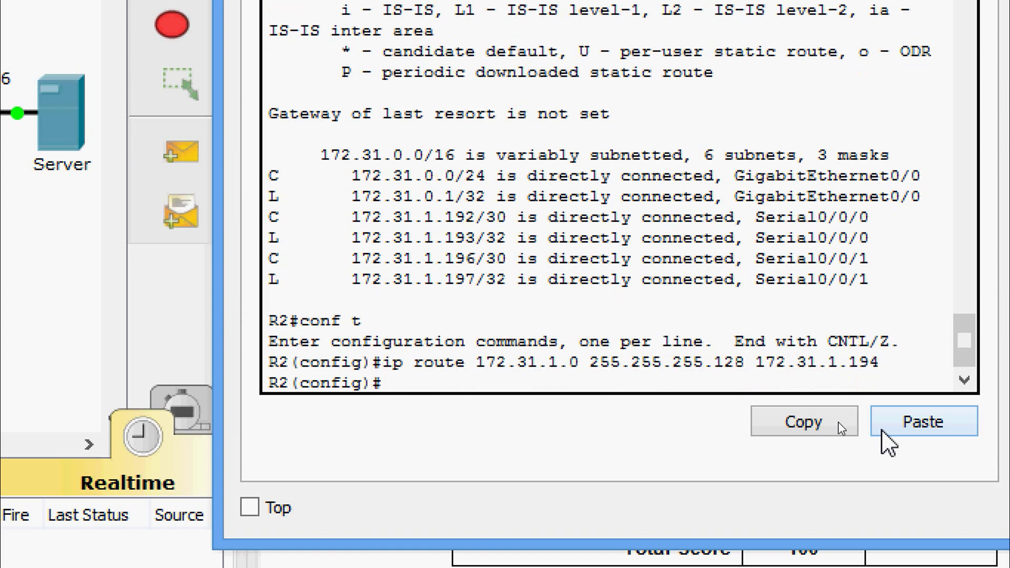
# Step: Add R2's static route to 172.31.1.128 255.255.255.192 with next hop 172.31.1.198 and return to privileged EXEC mode
pyautogui.press('Up')
pyautogui.press('Up')
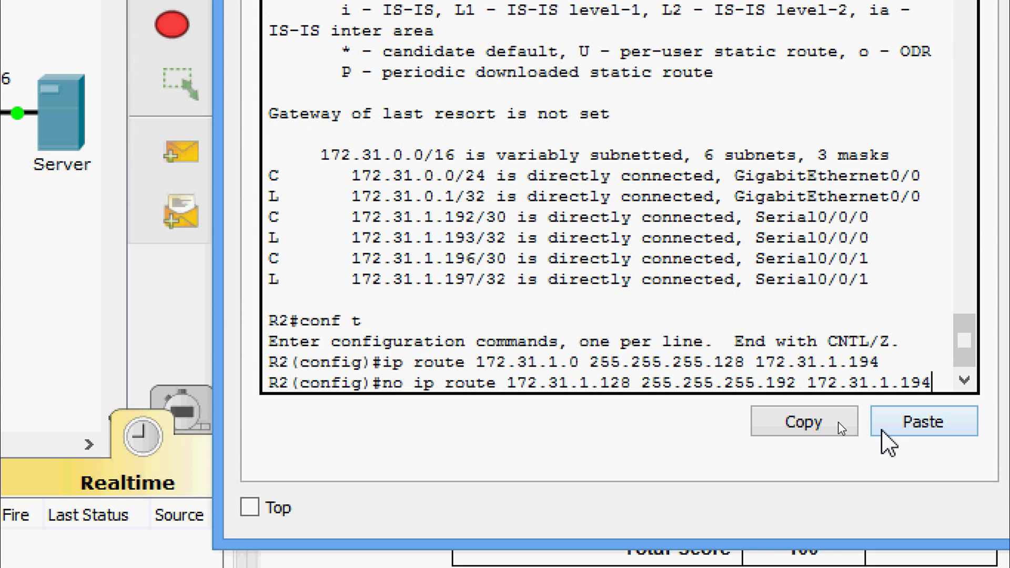
pyautogui.press('Down')
pyautogui.press('Up')
pyautogui.press('Right')
pyautogui.press('Delete')
pyautogui.press('Delete')
pyautogui.press('BackSpace')
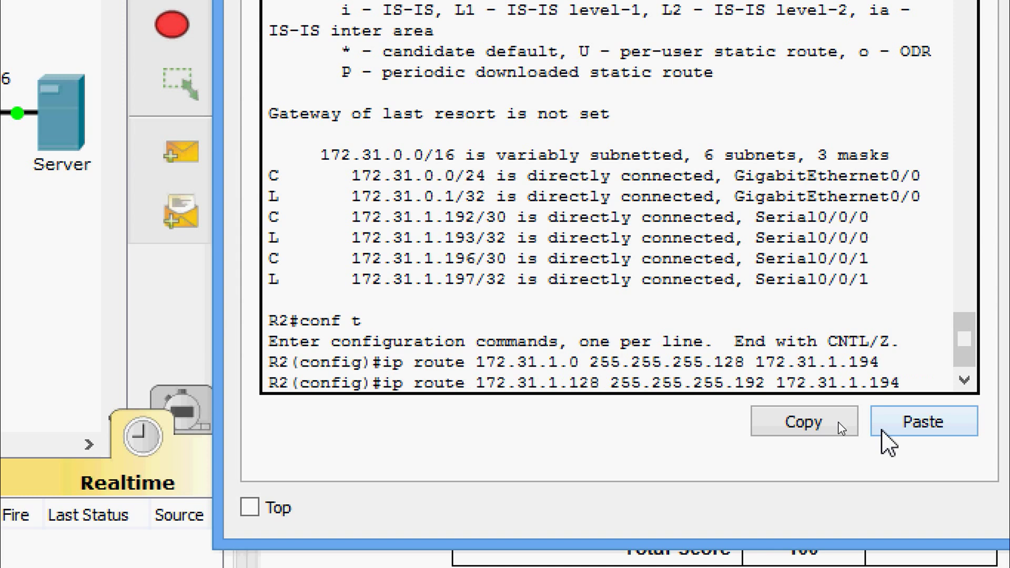
pyautogui.press('BackSpace')
pyautogui.write('8')
pyautogui.press('Return')
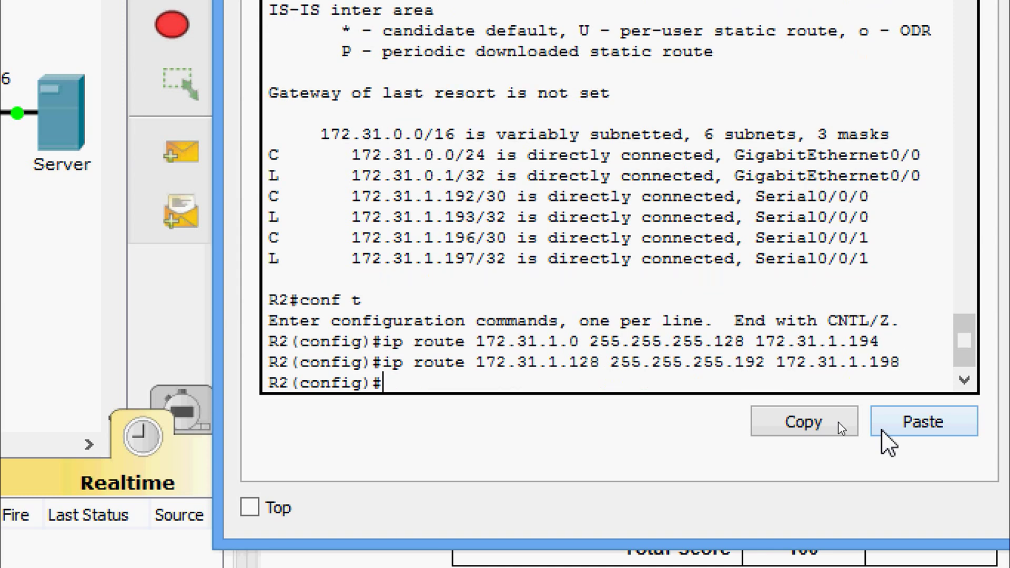
pyautogui.hotkey('ctrl', 'z')
pyautogui.press('Return')
pyautogui.press('Return')
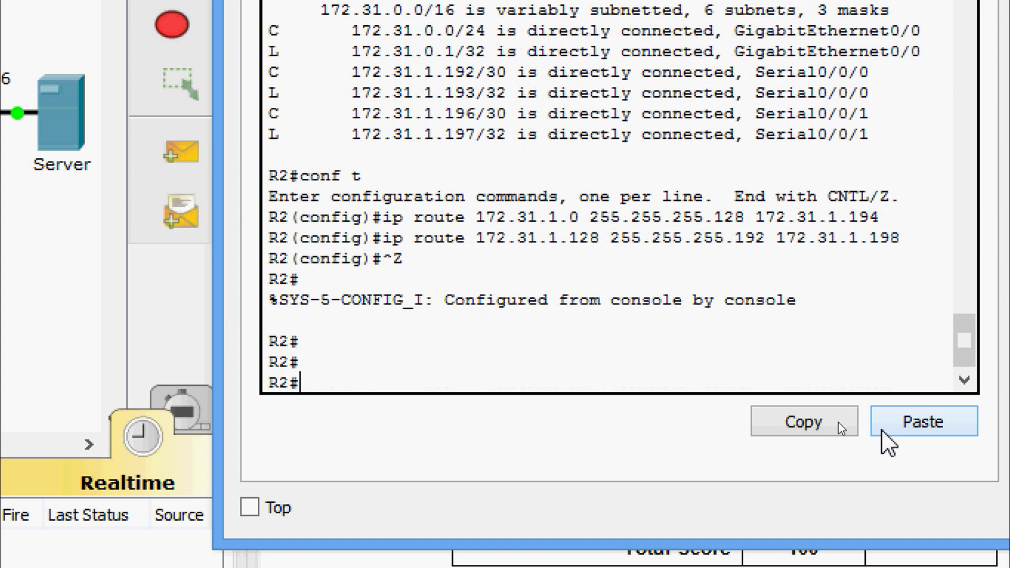
# Step: Verify both new static routes in R2's routing table with show ip route
pyautogui.write('sh')
pyautogui.press('Tab')
pyautogui.write('ip rou')
pyautogui.press('Tab')
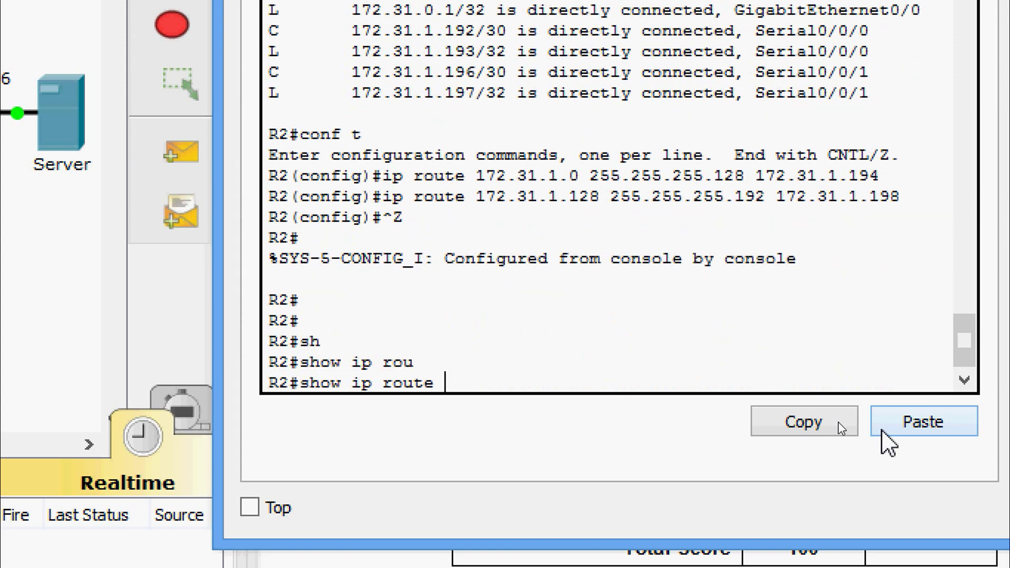
pyautogui.press('Return')
# Step: List only R2's static routes with show ip route static
pyautogui.write('sh')
pyautogui.press('Tab')
pyautogui.write('ip rou')
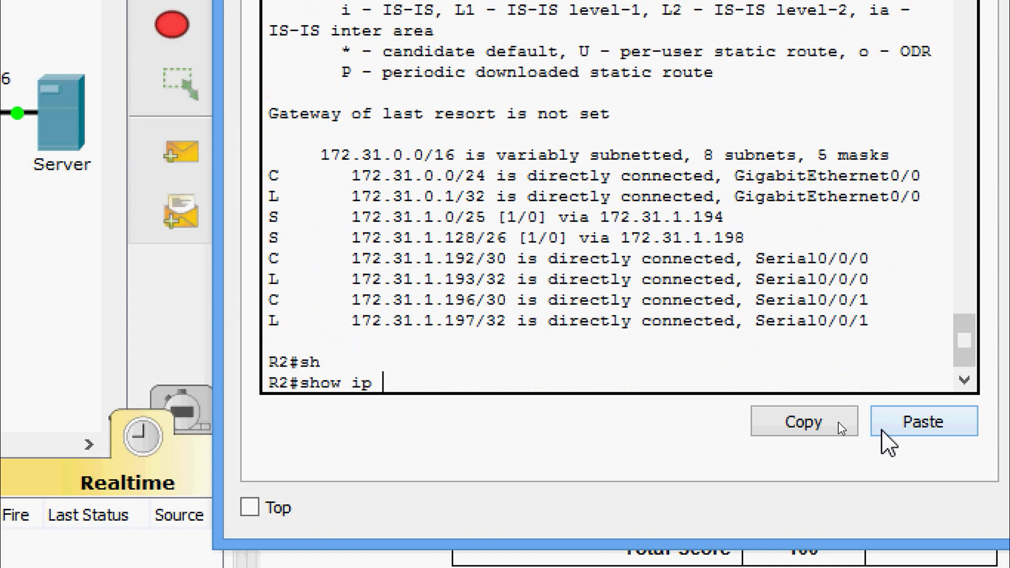
pyautogui.press('Tab')
pyautogui.write('st')
pyautogui.press('Tab')
pyautogui.press('Return')
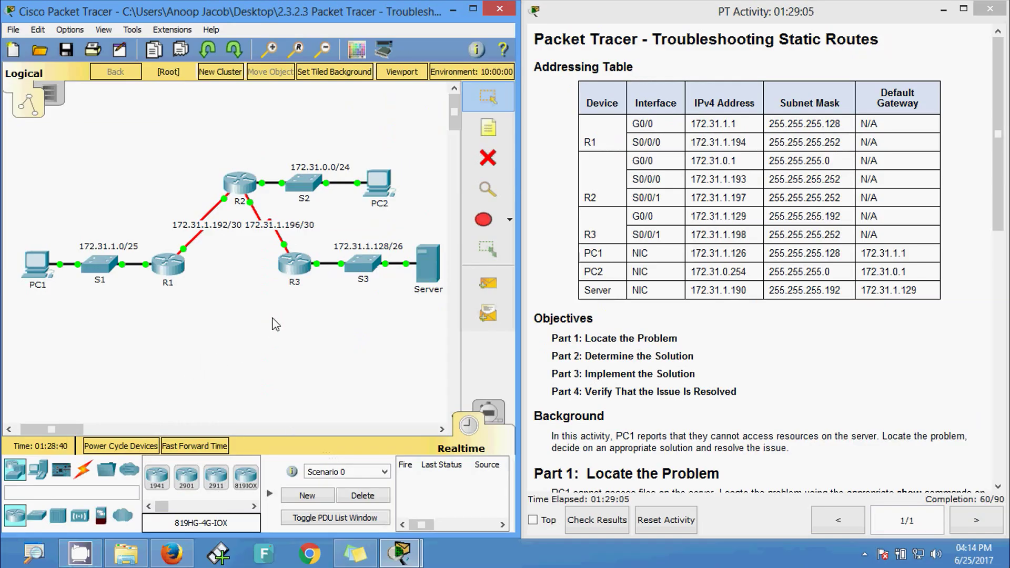
# Step: Open R3's command line and enter global configuration mode through privileged EXEC mode
pyautogui.click(293, 261)
pyautogui.moveTo(483, 113); pyautogui.dragTo(740, 157)
pyautogui.press('Return')
pyautogui.press('Return')
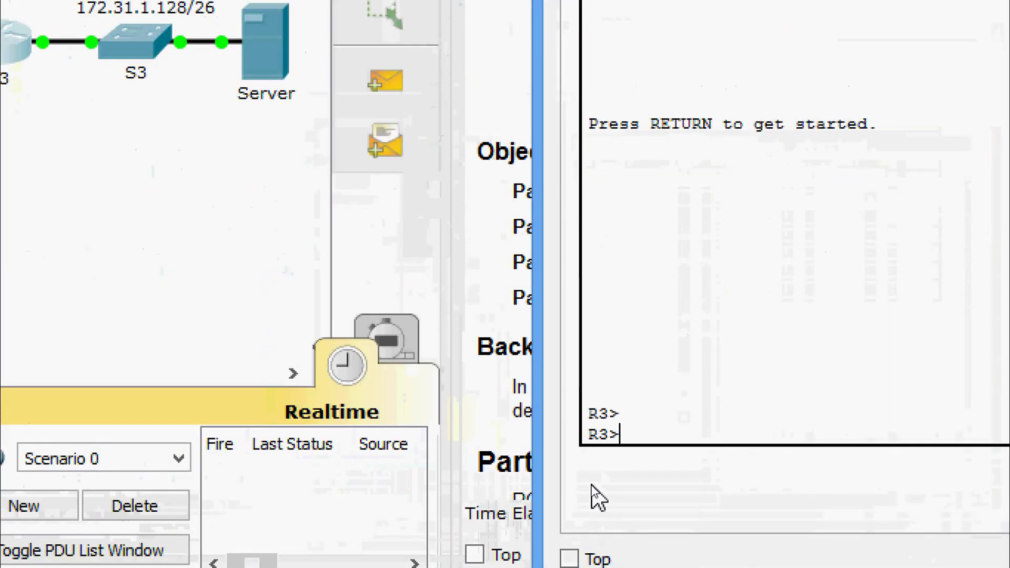
pyautogui.write('ena')
pyautogui.press('Tab')
pyautogui.press('Return')
pyautogui.write('conf')
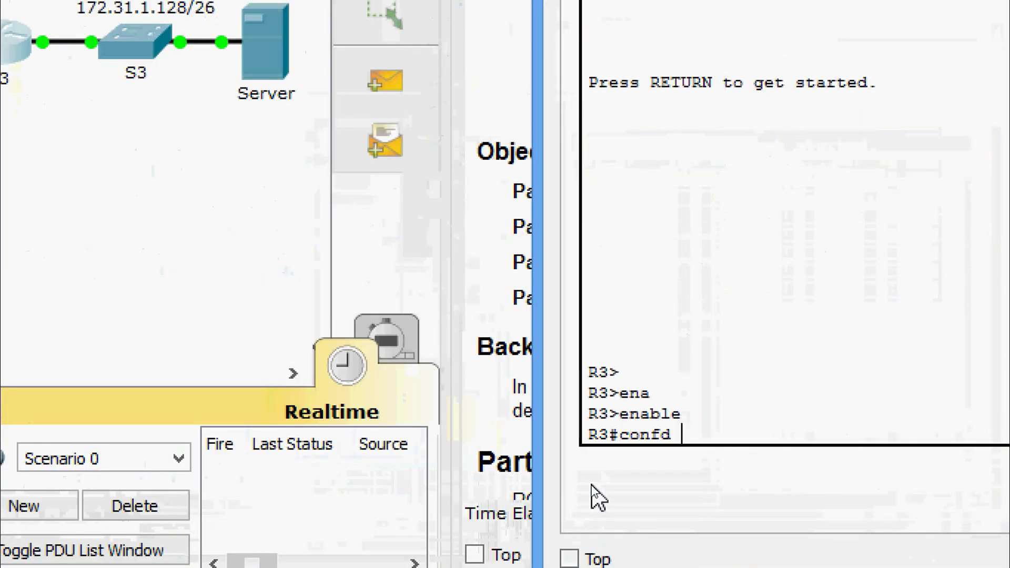
pyautogui.write(' t')
pyautogui.press('Return')
pyautogui.press('Return')
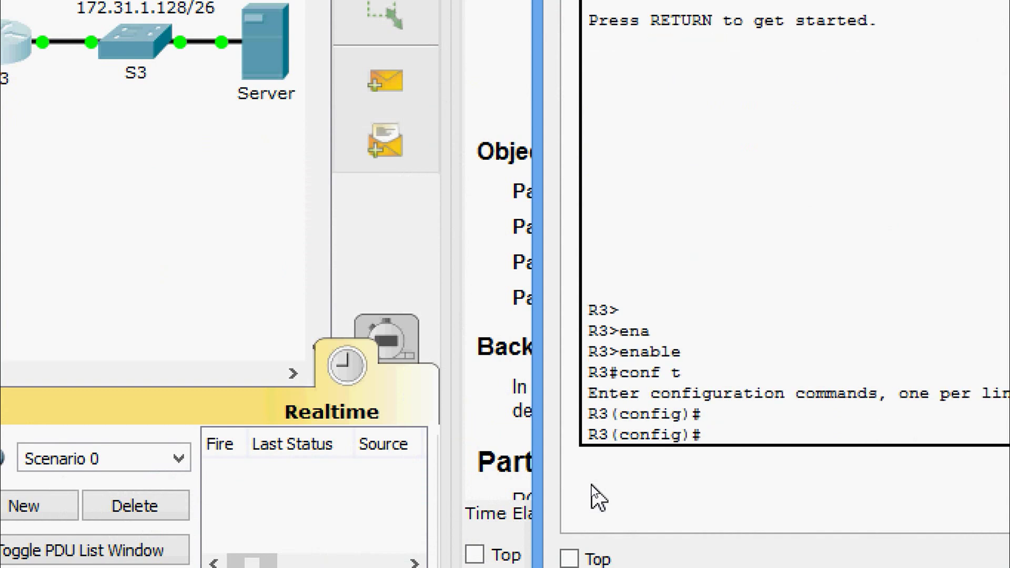
# Step: Add a directly attached static route on R3 to 172.31.1.0 255.255.255.128 through exit interface Serial 0/0/1
pyautogui.write('ip rou')
pyautogui.press('Tab')
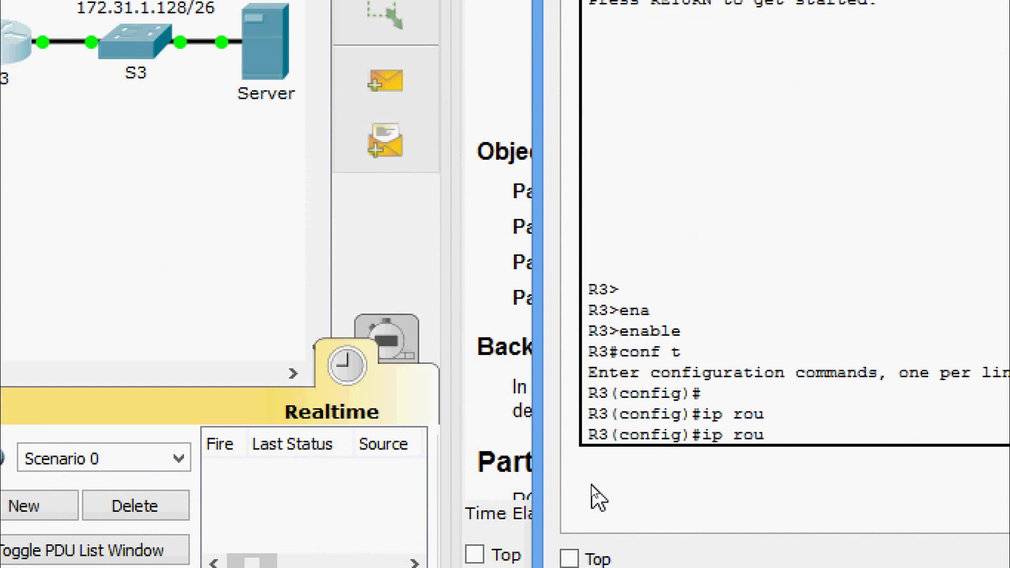
pyautogui.write('te')
pyautogui.press('Tab')
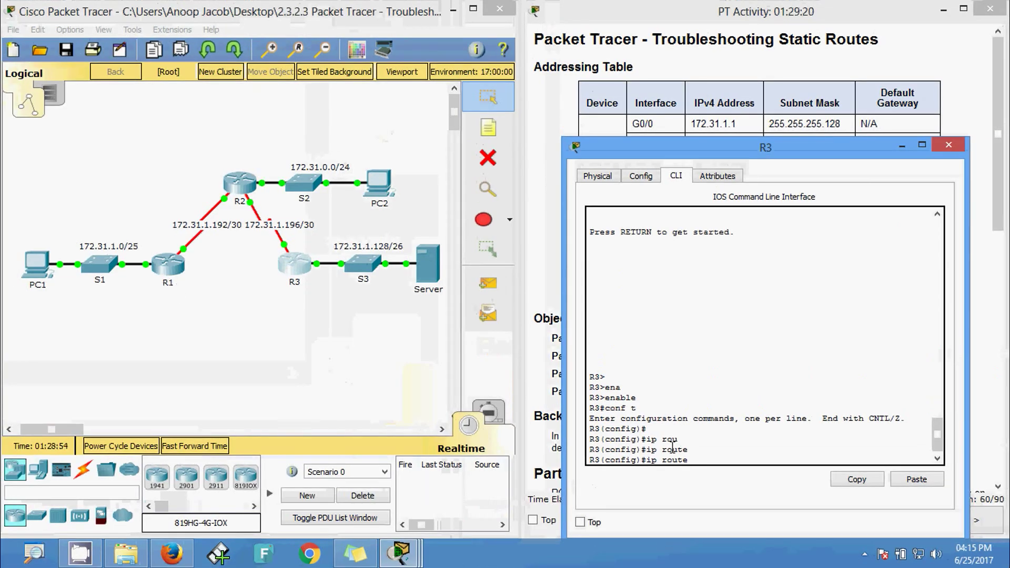
pyautogui.write('172.31')
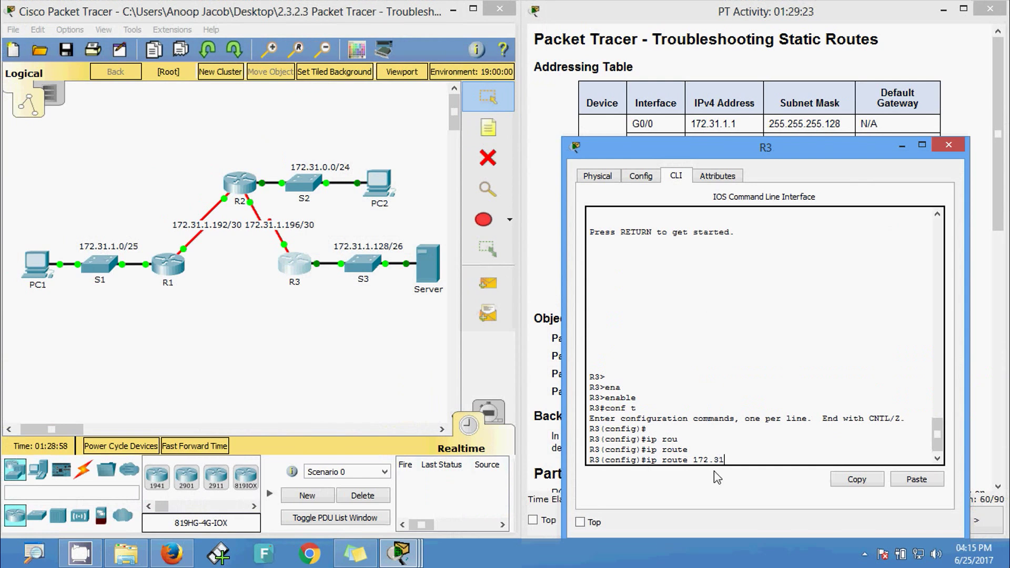
pyautogui.write('.1.0 ?')
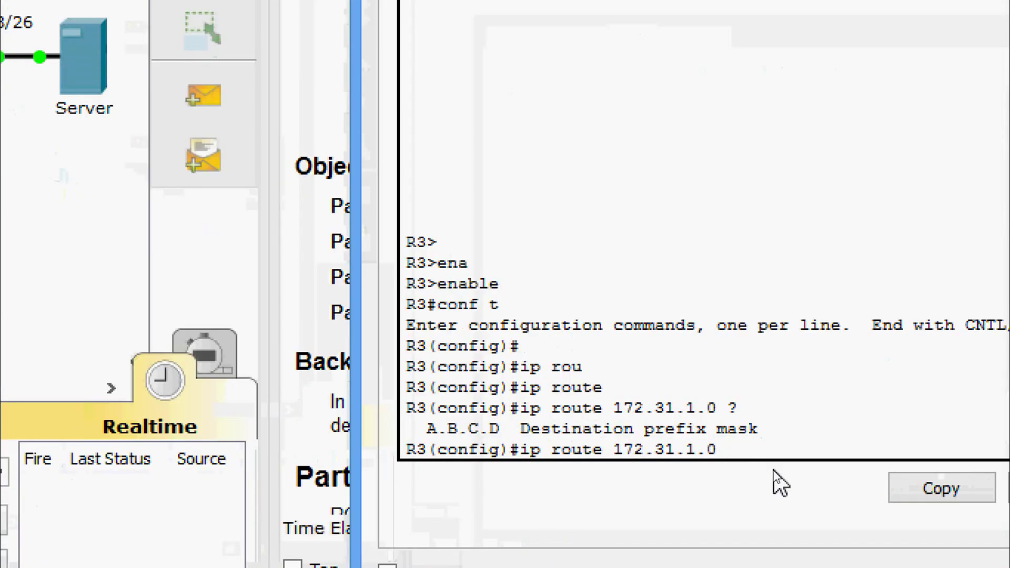
pyautogui.write('255.255.255')
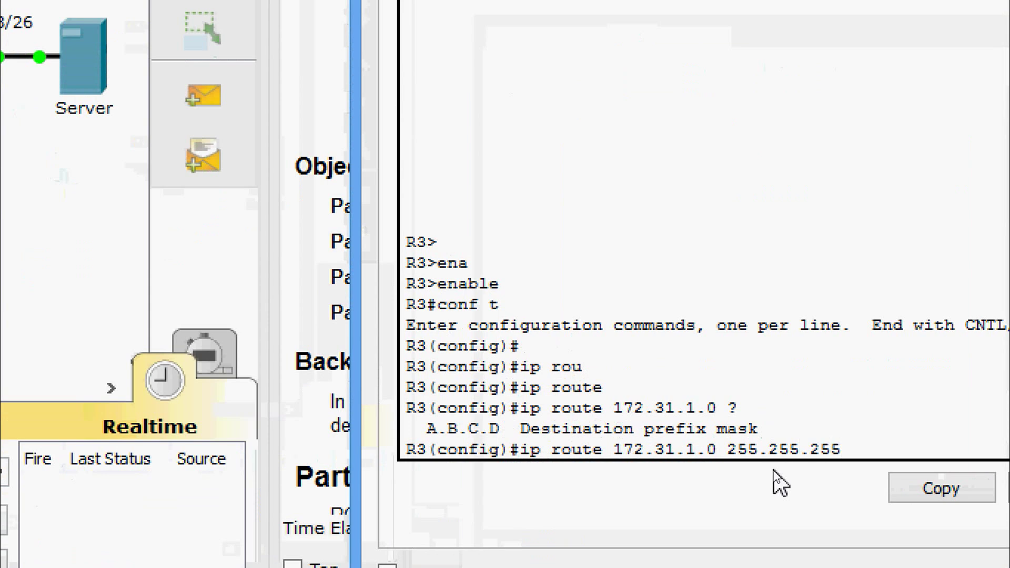
pyautogui.write('.128')
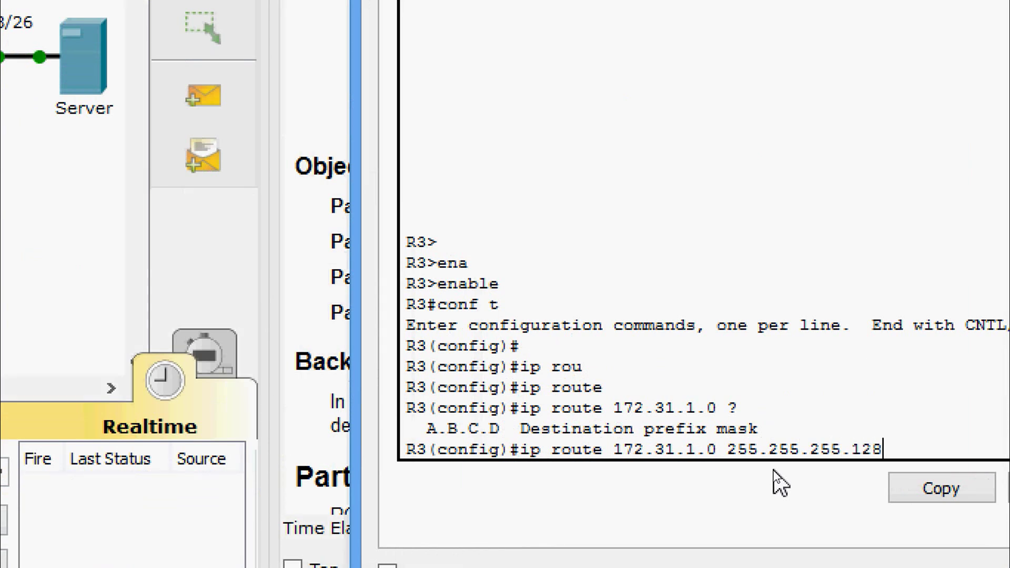
pyautogui.write(' ?')
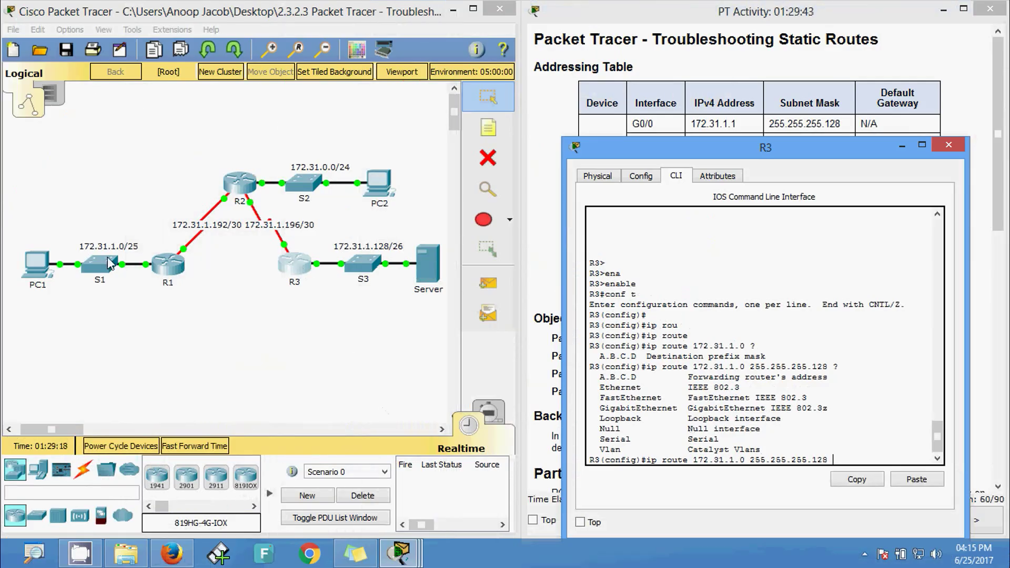
pyautogui.click(286, 254)
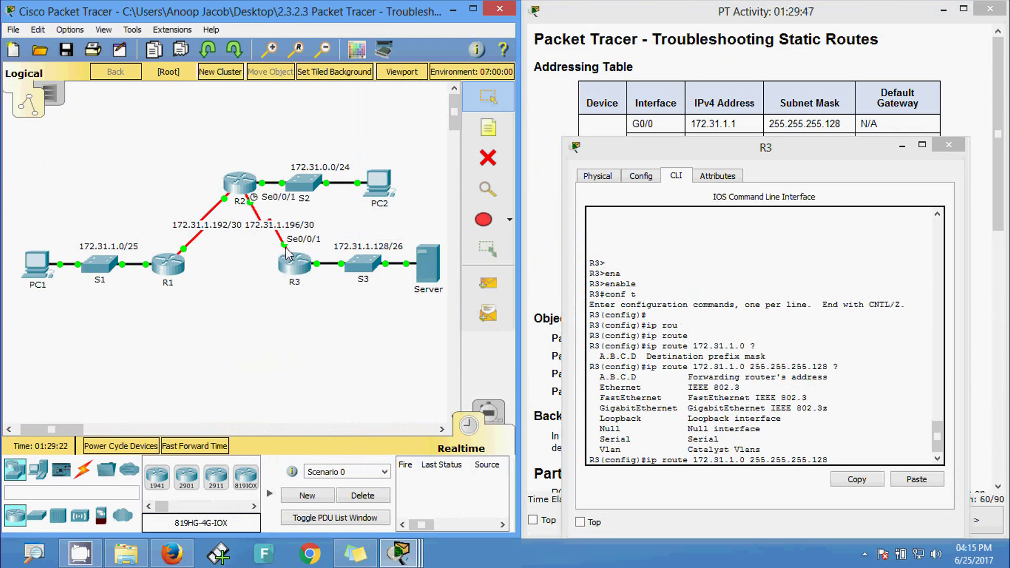
pyautogui.click(852, 459)
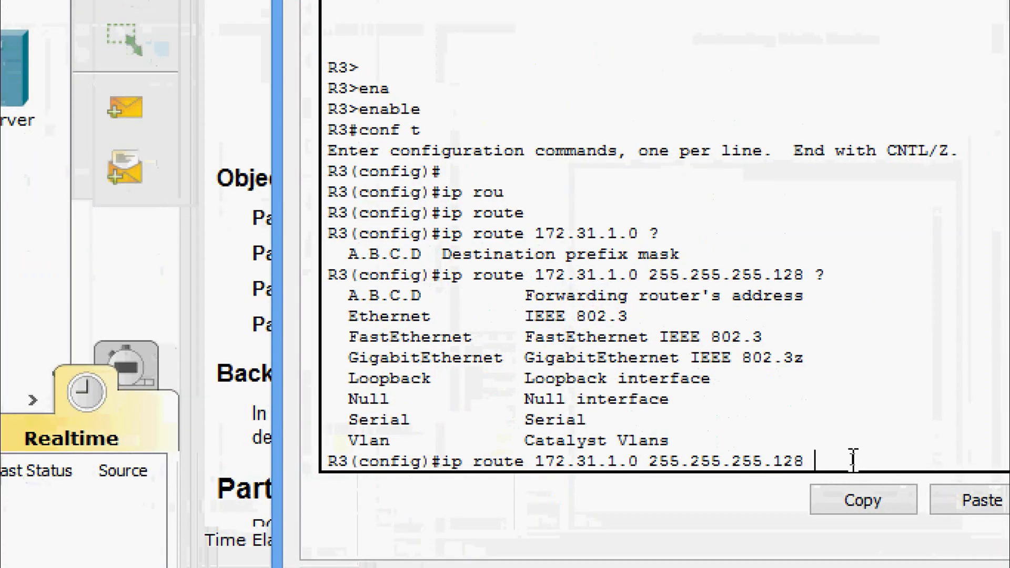
pyautogui.write('ser')
pyautogui.press('Tab')
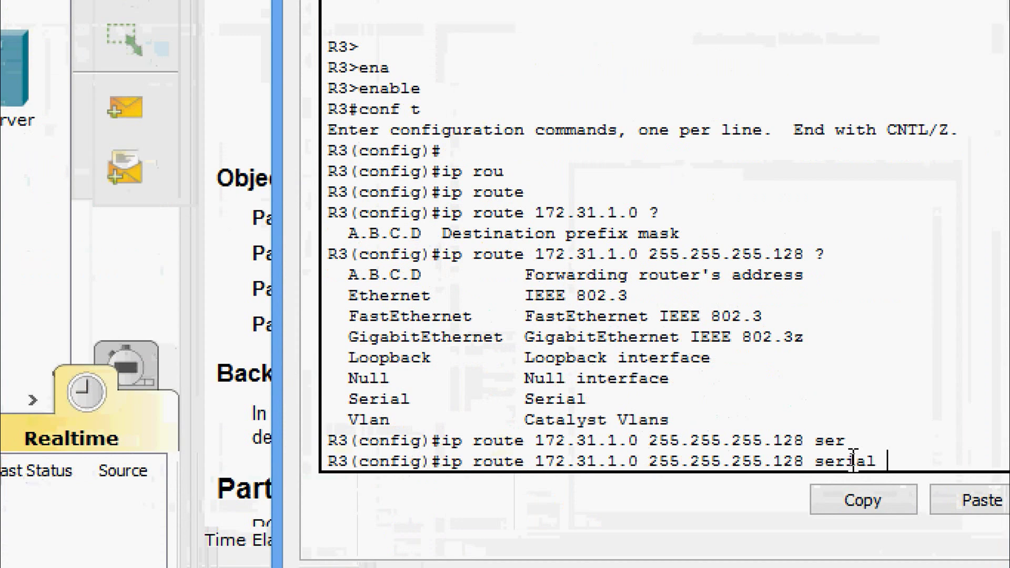
pyautogui.write('0/0/')
pyautogui.write('1')
pyautogui.press('Return')
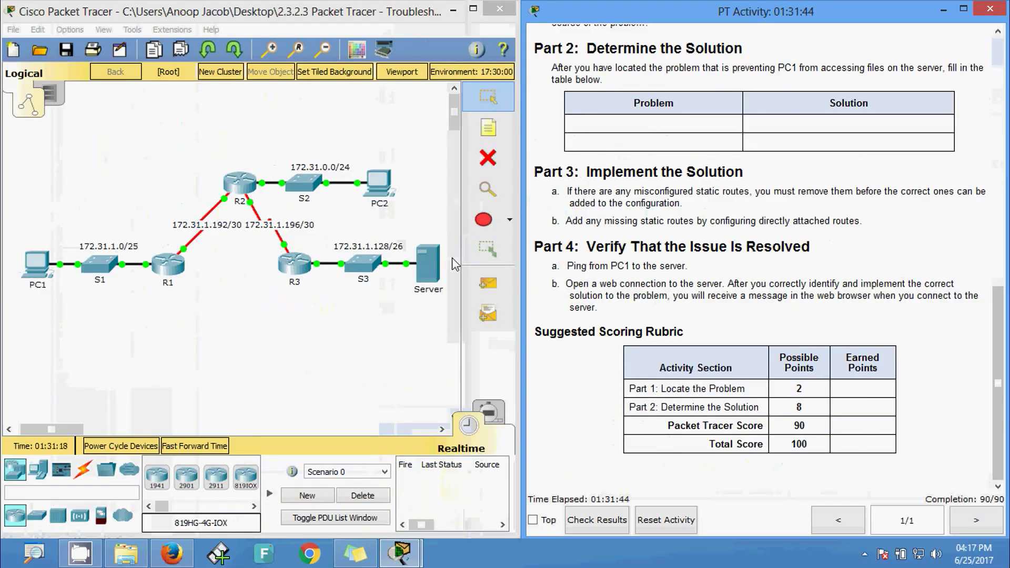
# Step: Look up the server's IPv4 address in the addressing table and ping 172.31.1.190 from PC1's command prompt
pyautogui.moveTo(997, 336); pyautogui.dragTo(998, 157)
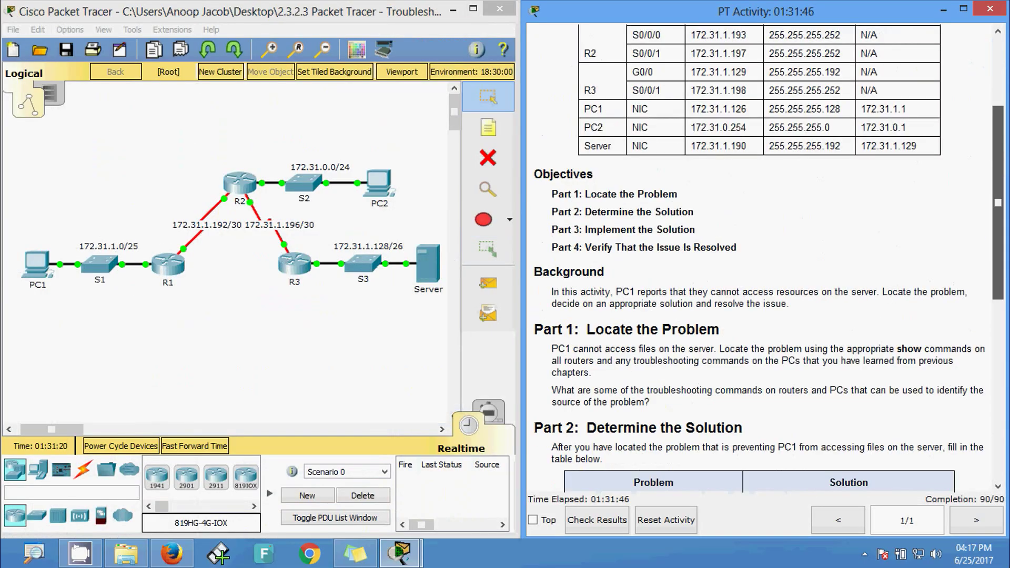
pyautogui.scroll(2, 998, 156)
pyautogui.moveTo(747, 219); pyautogui.dragTo(697, 217)
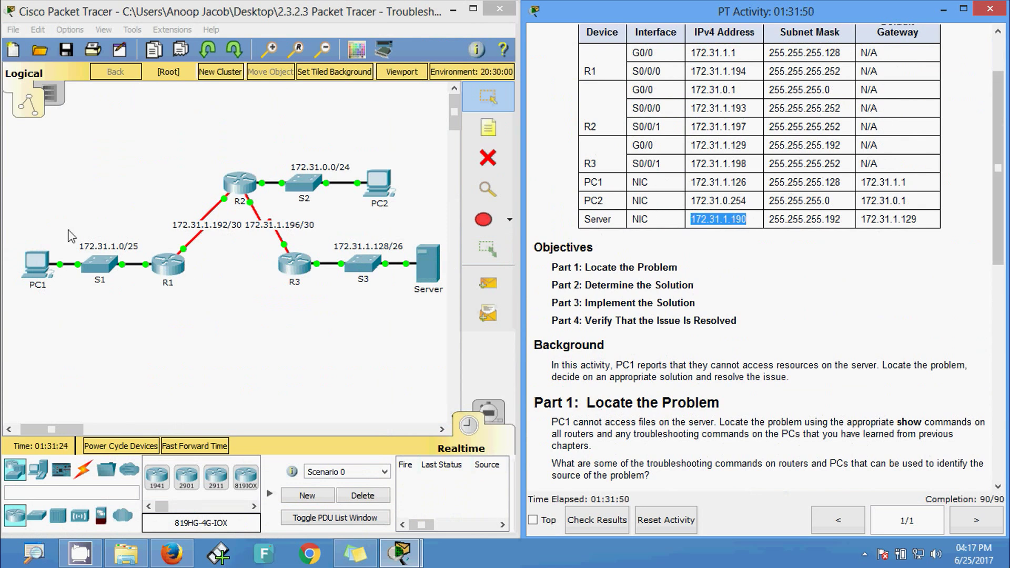
pyautogui.click(34, 266)
pyautogui.click(642, 199)
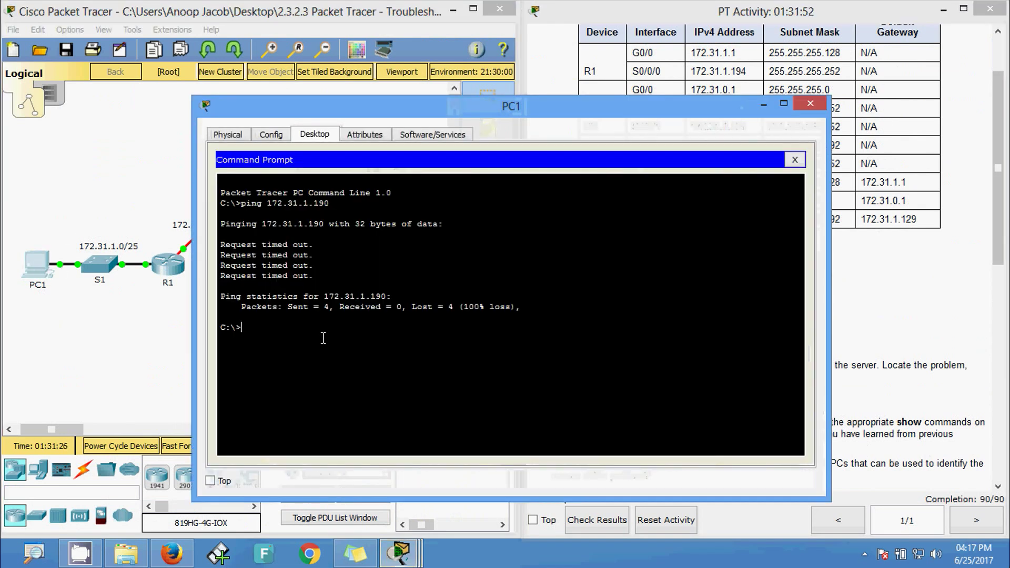
pyautogui.press('Up')
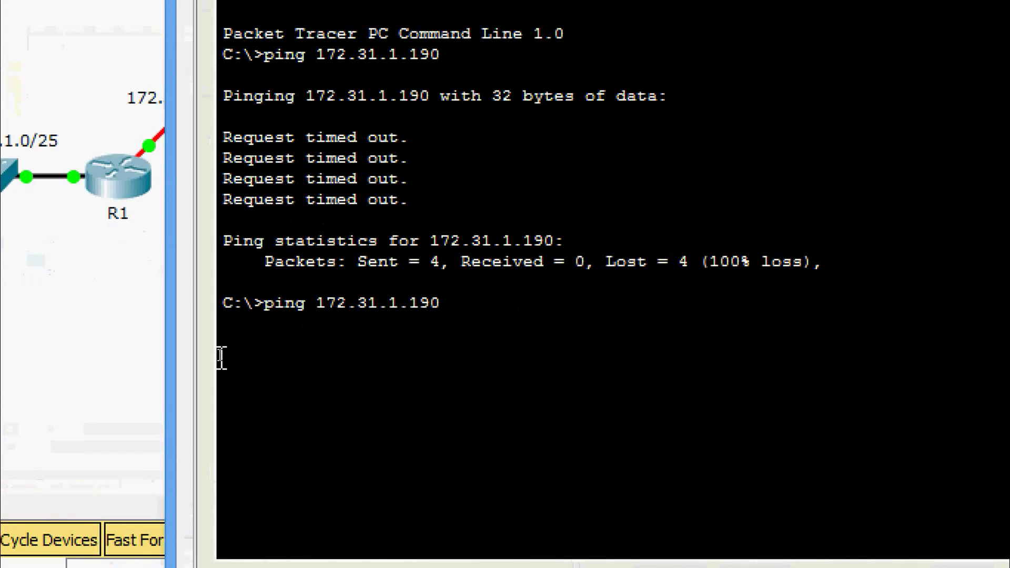
pyautogui.press('Return')
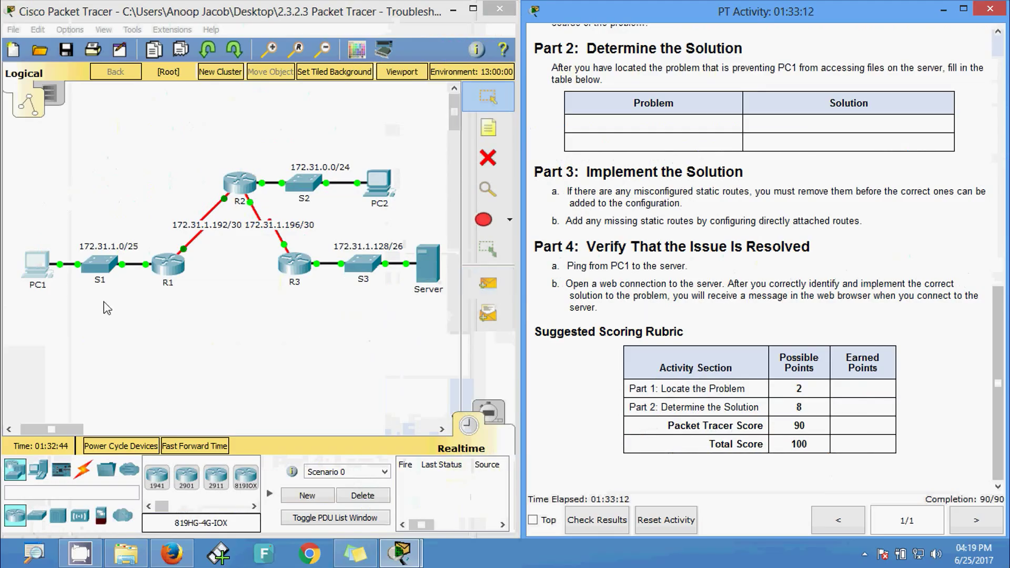
# Step: Open the server's web page at 172.31.1.190 in PC1's web browser
pyautogui.click(37, 264)
pyautogui.click(708, 213)
pyautogui.click(465, 178)
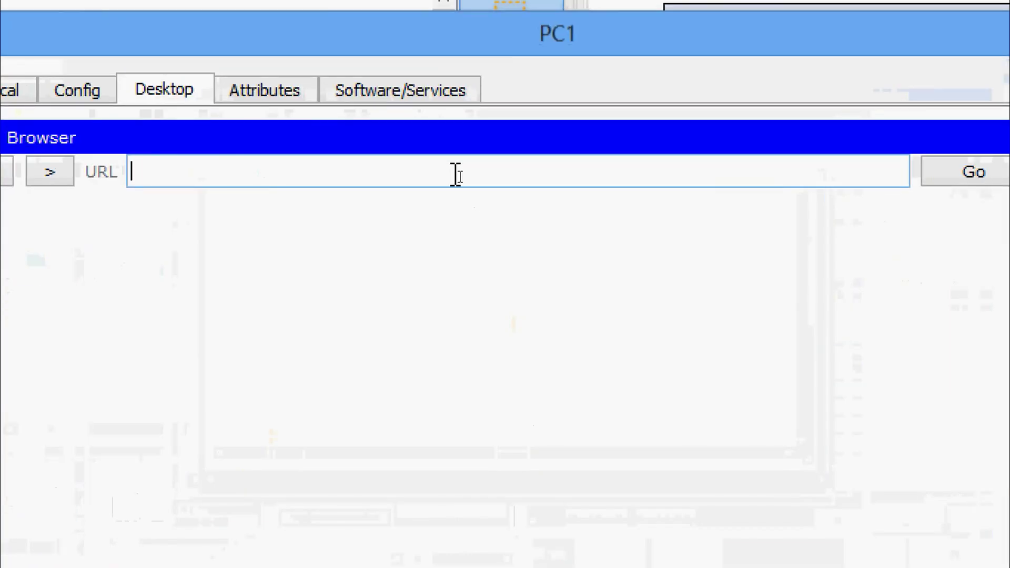
pyautogui.write('172.31.1.190')
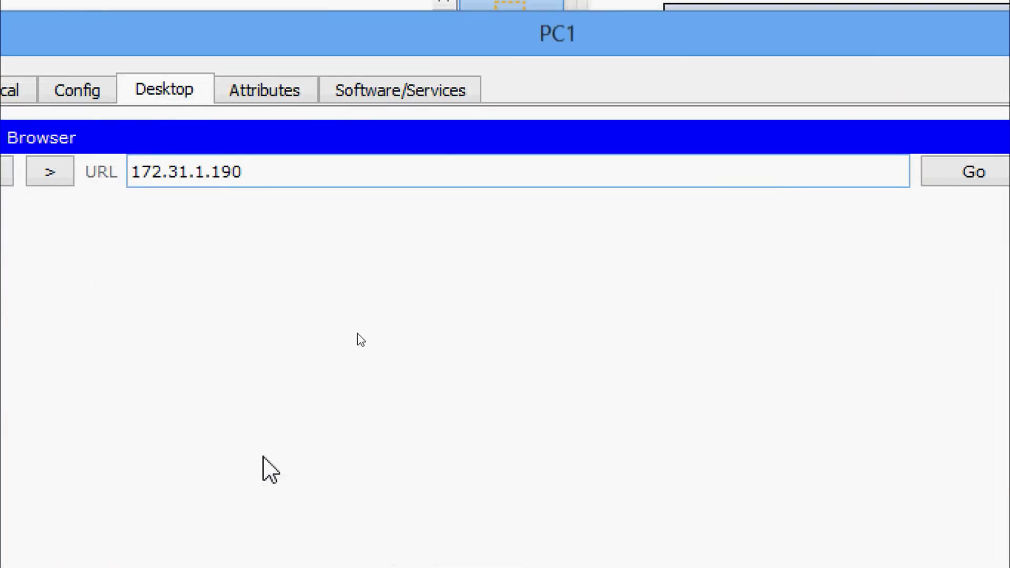
pyautogui.press('Return')
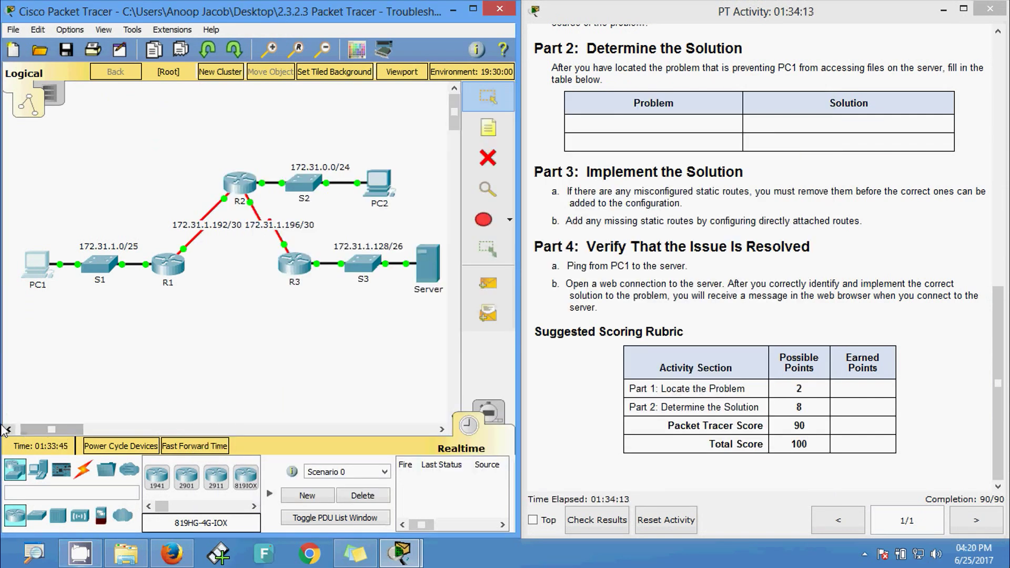
# Step: Load the server's web page at 172.31.1.190 in PC2's web browser
pyautogui.click(388, 195)
pyautogui.click(700, 179)
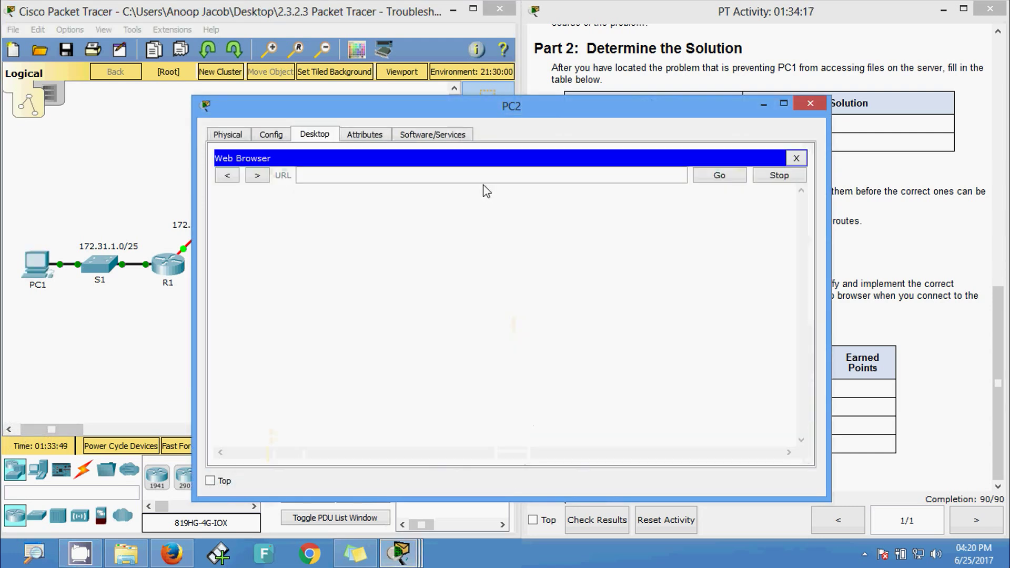
pyautogui.write('172.31.1.190')
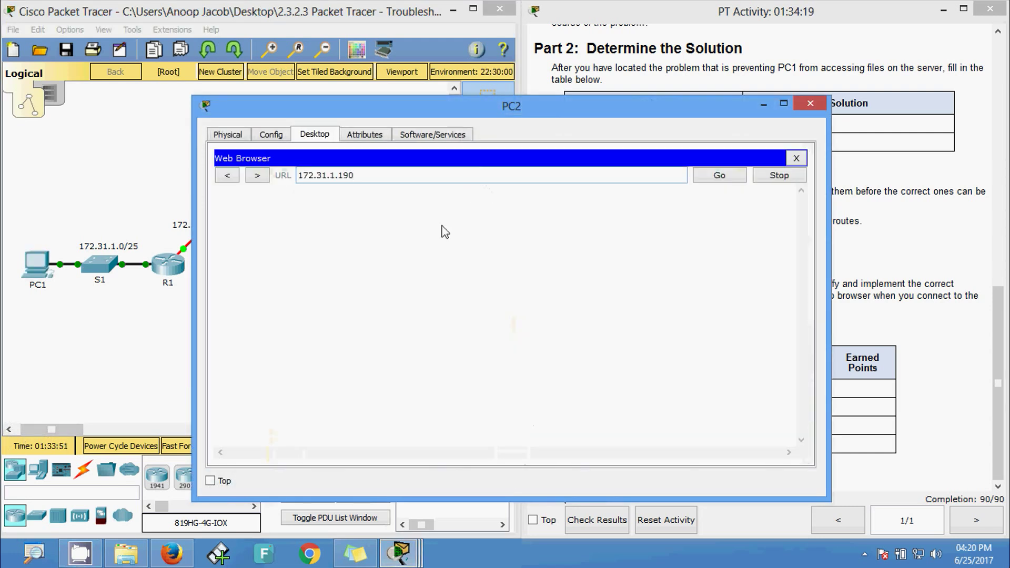
pyautogui.press('Return')
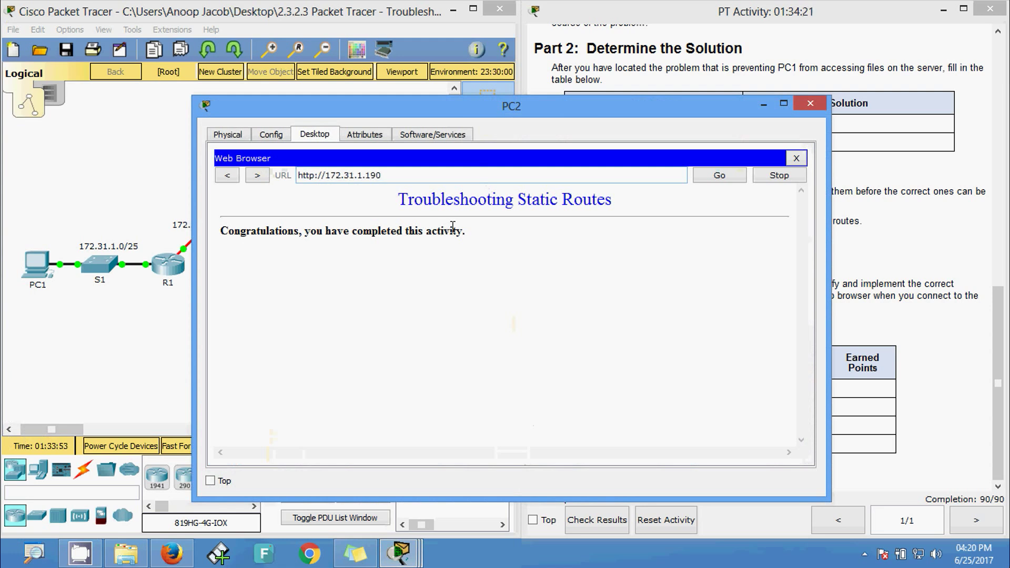